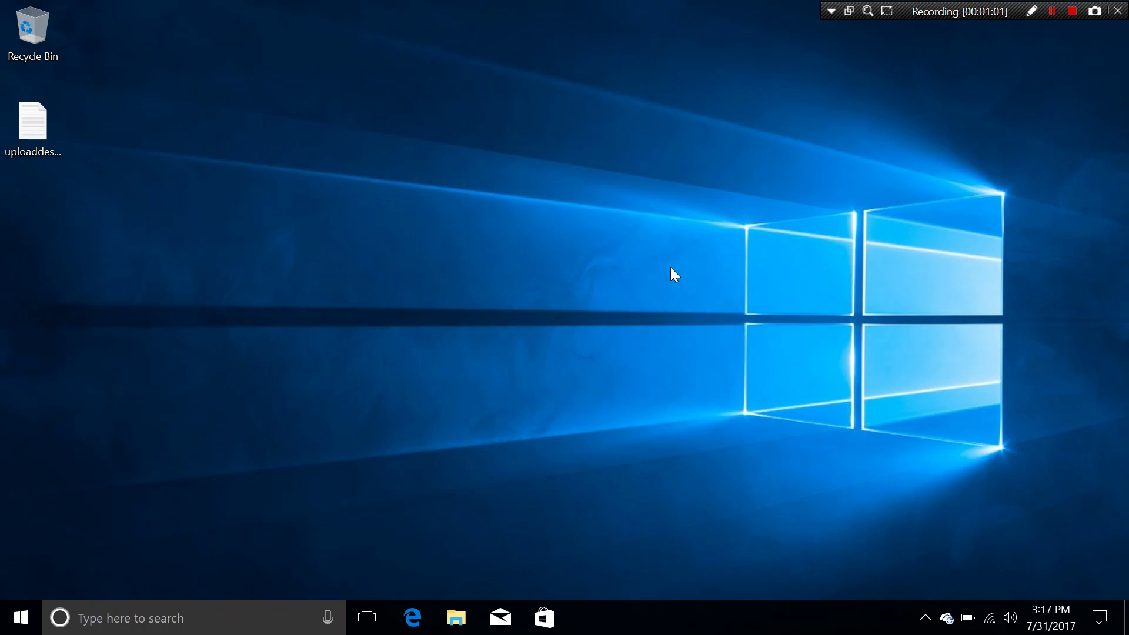
click(413, 618)
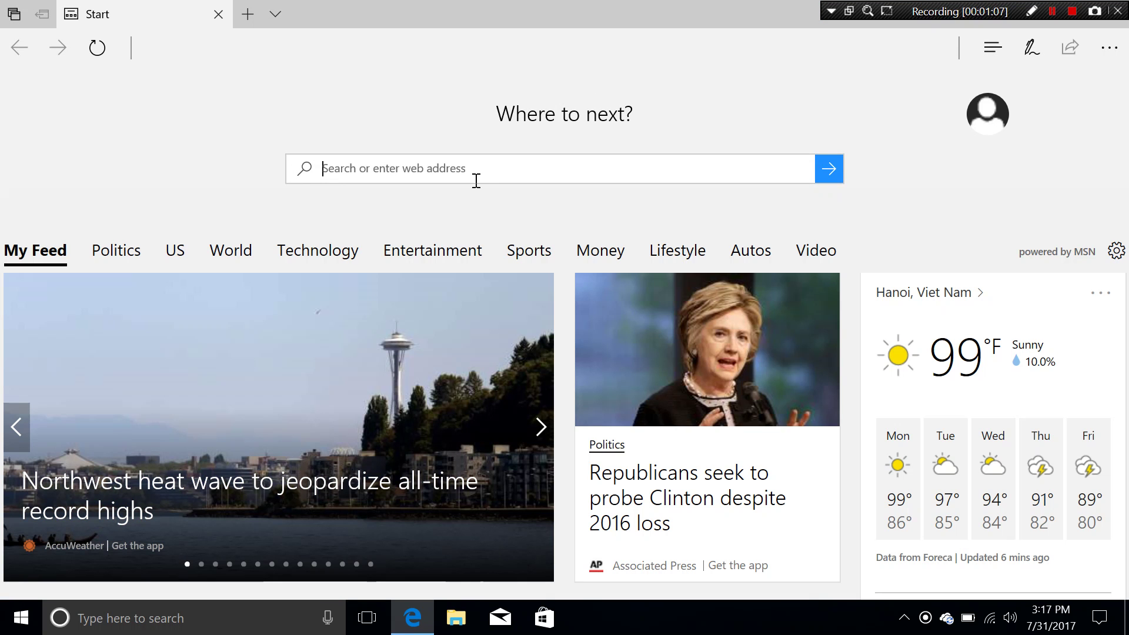
text(sys)
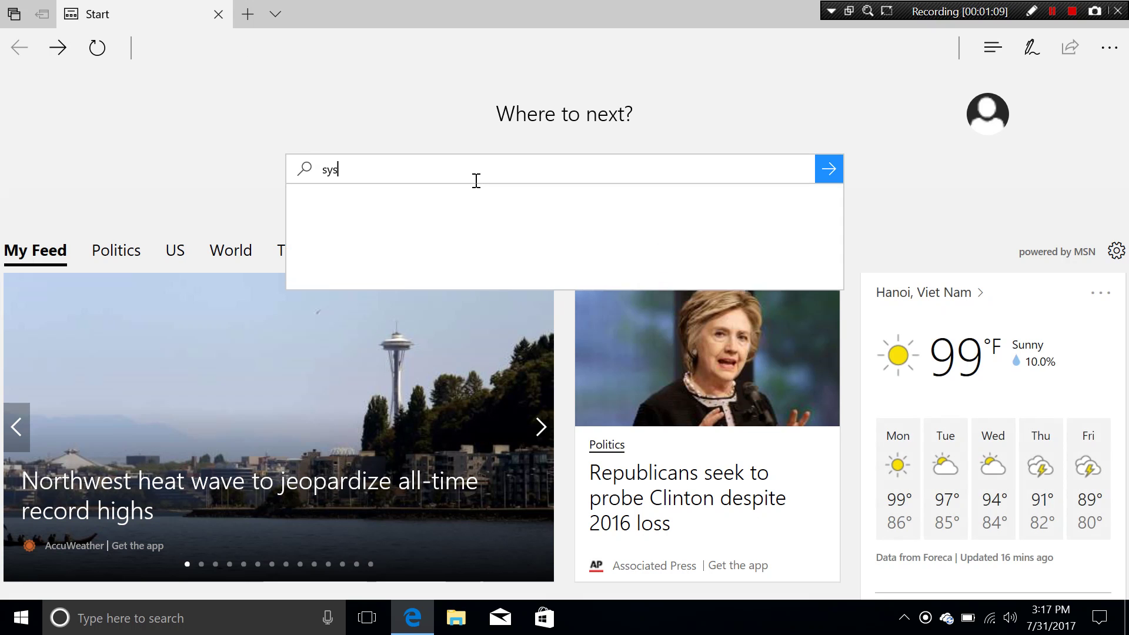
text(gauge.com/)
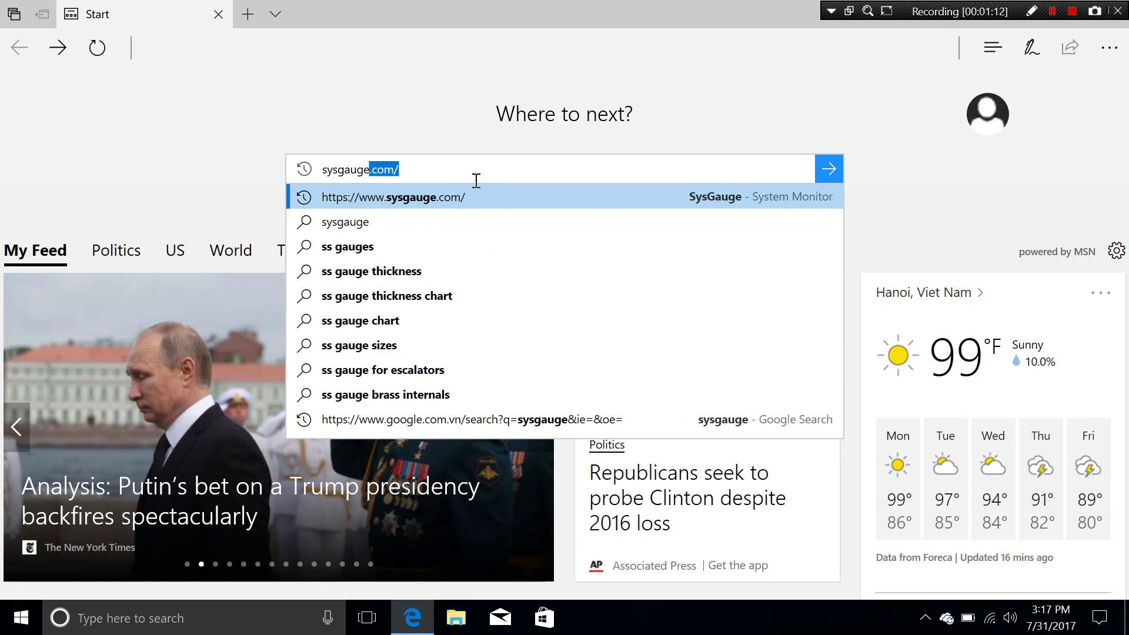
click(497, 199)
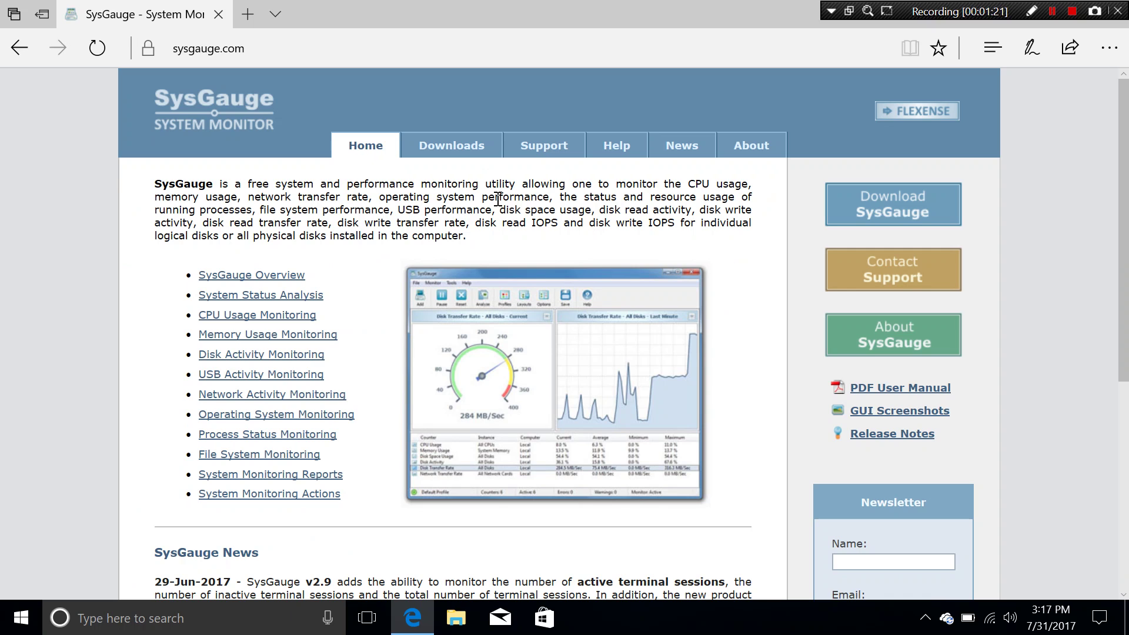
Browse the SysGauge Downloads page and download the 64-bit v2.9.18 setup
click(481, 156)
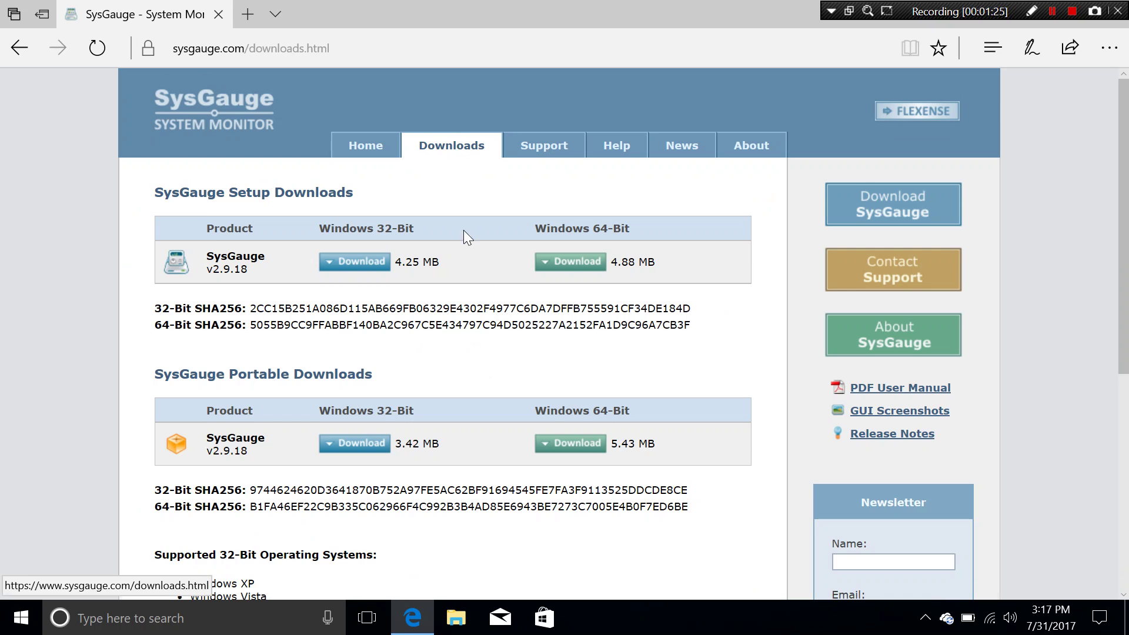
scroll(382, 306, down, 5)
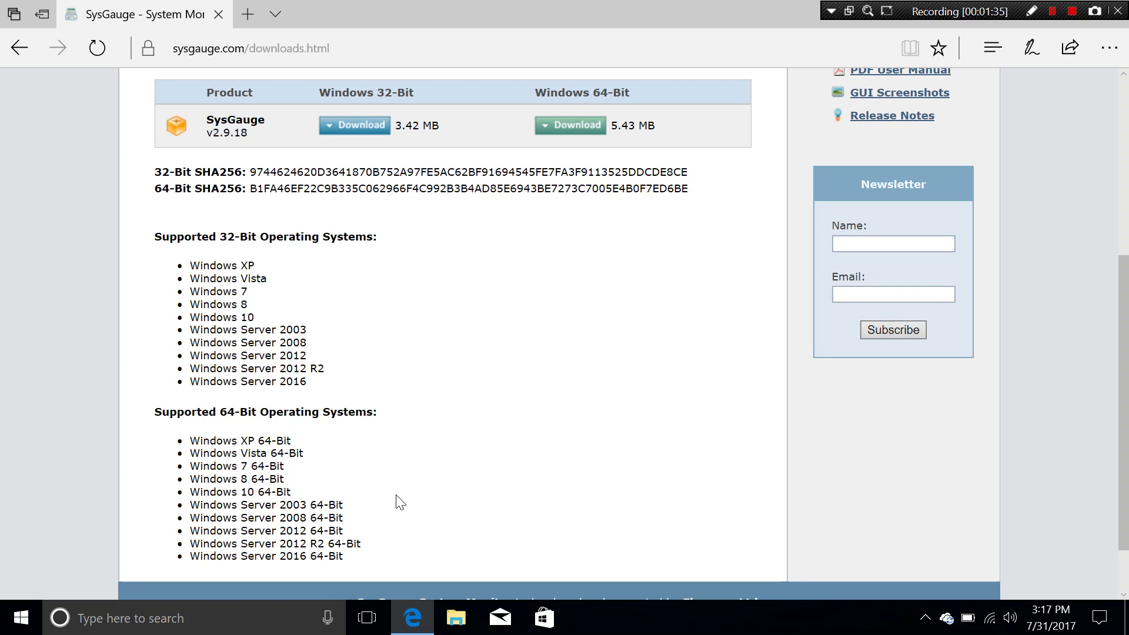
scroll(400, 502, up, 3)
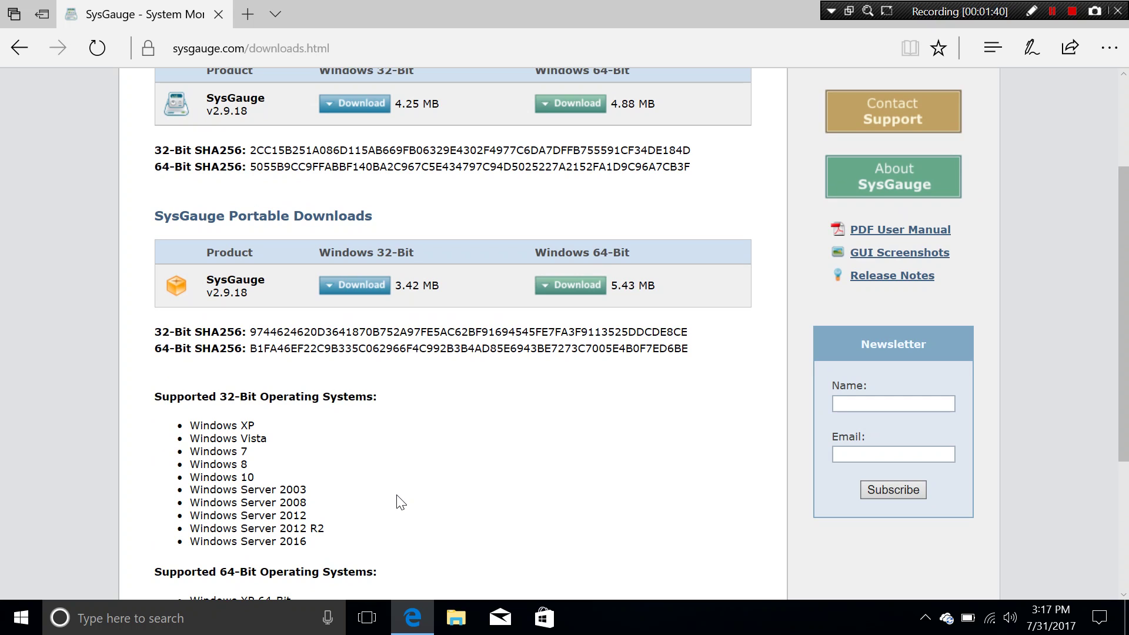
scroll(400, 501, up, 3)
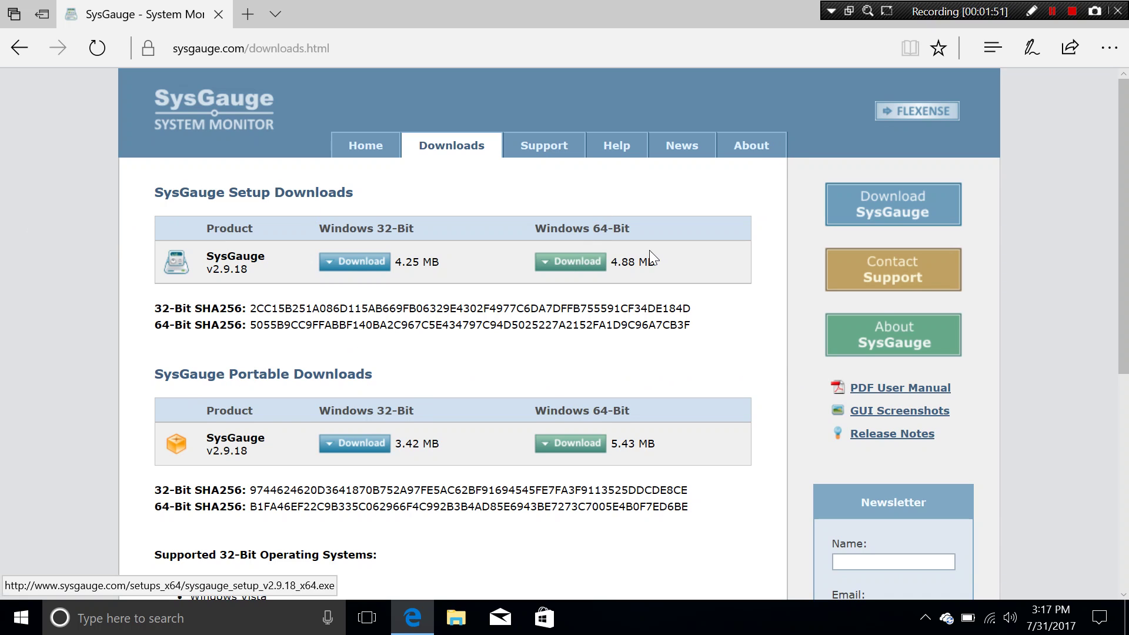
click(575, 264)
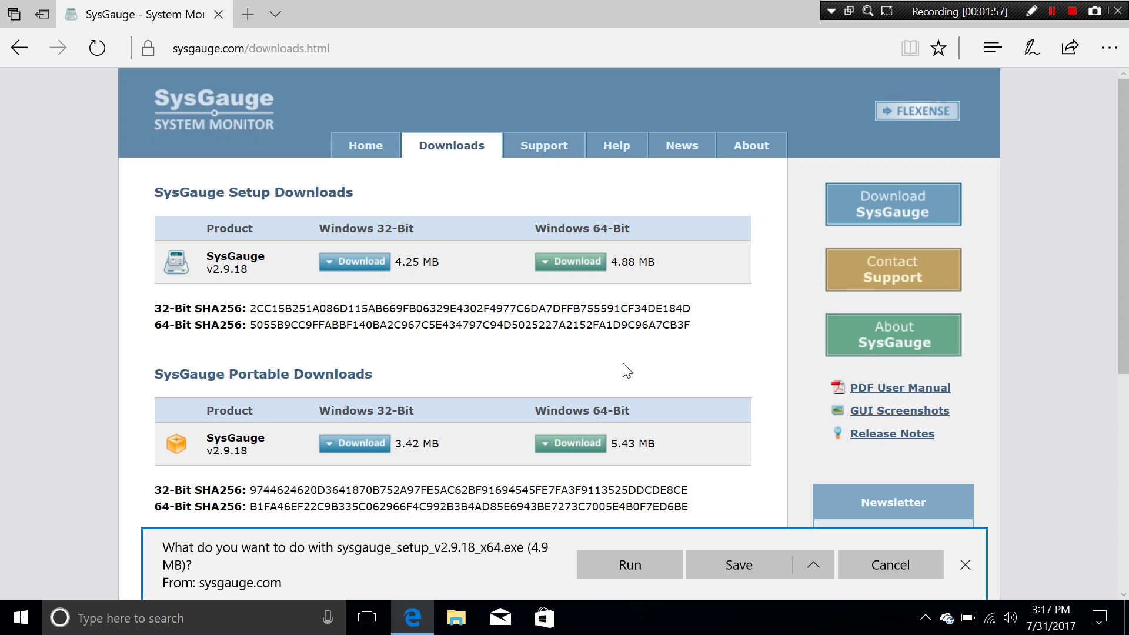
Close Edge and search Windows for 'sysg' to find the SysGauge app
click(973, 566)
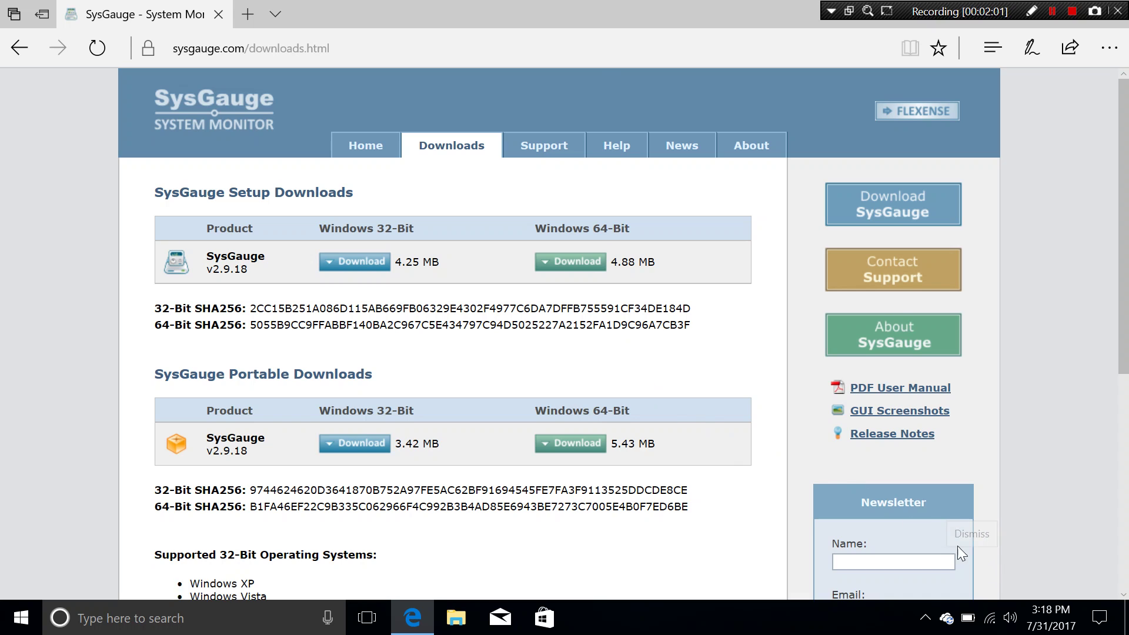
double_click(602, 8)
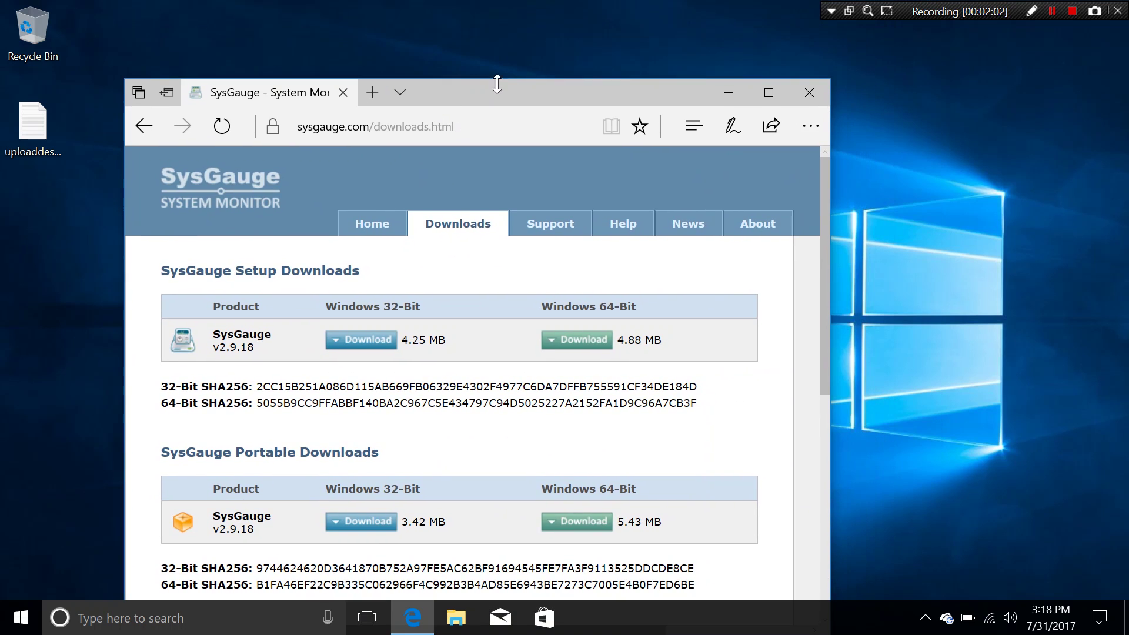
click(821, 98)
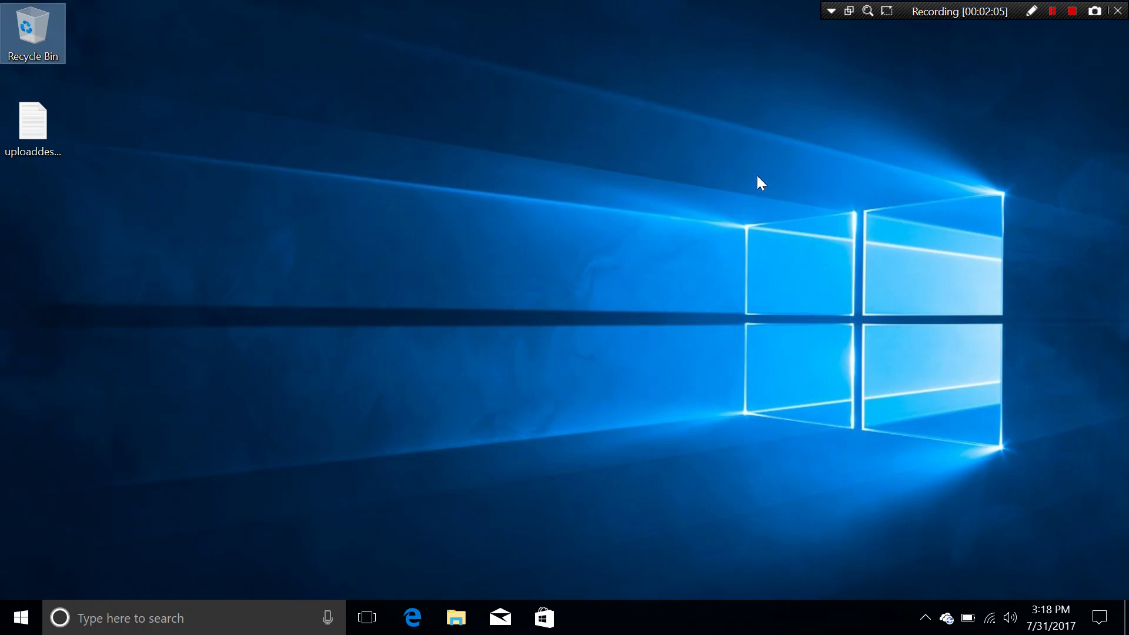
click(241, 618)
text(sysg)
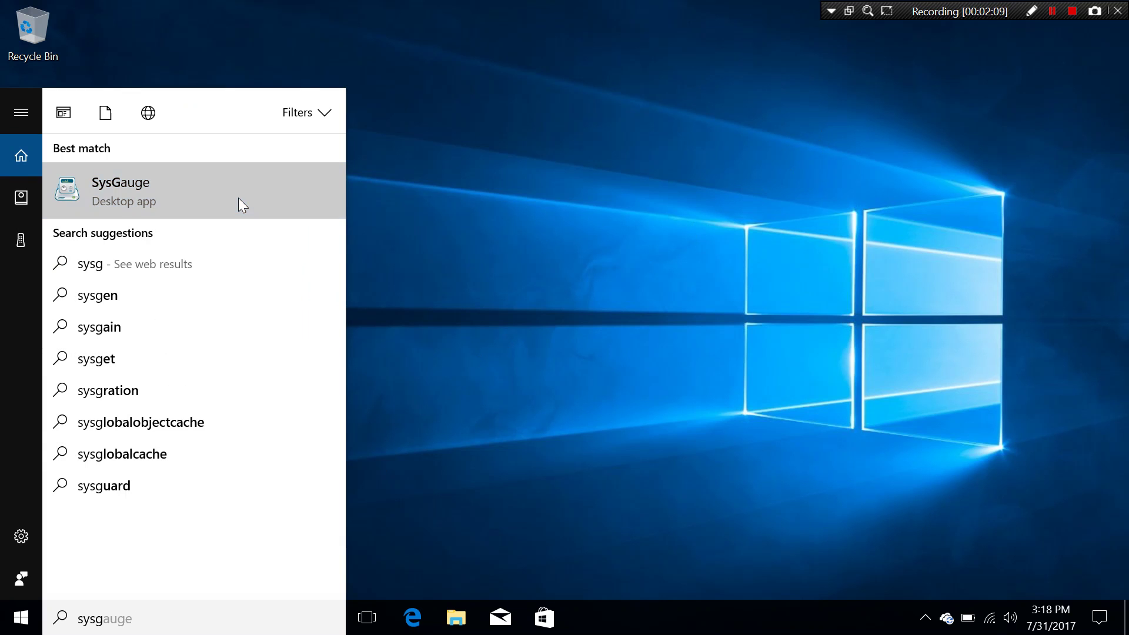
Launch SysGauge and switch the gauge between Memory Usage and CPU Usage, ending on Memory Usage
click(239, 199)
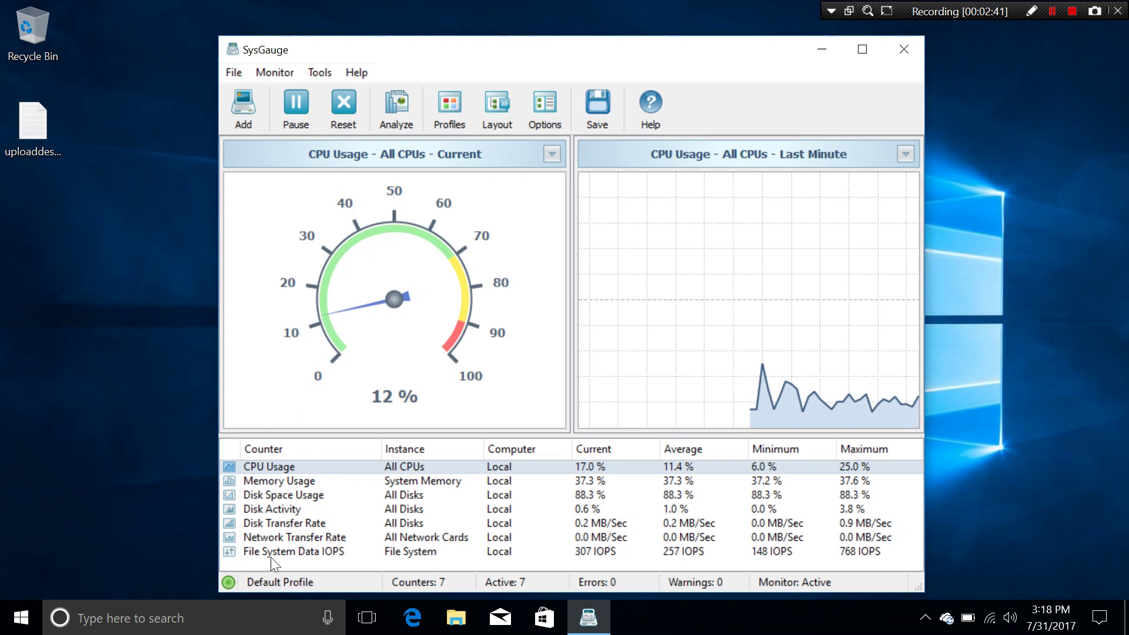
click(281, 482)
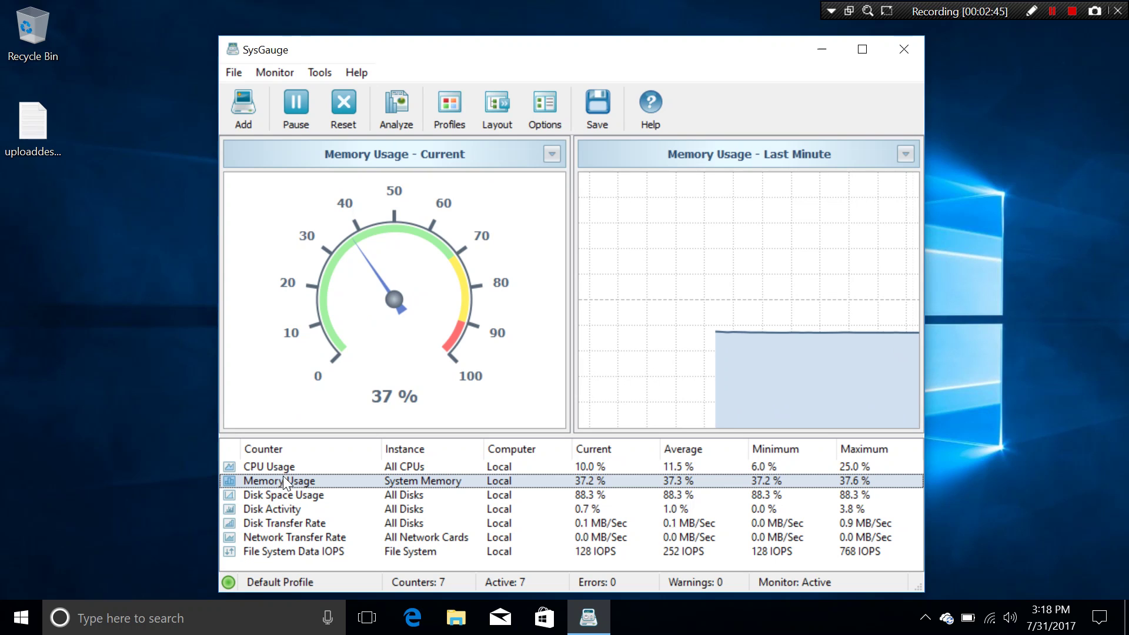
click(287, 470)
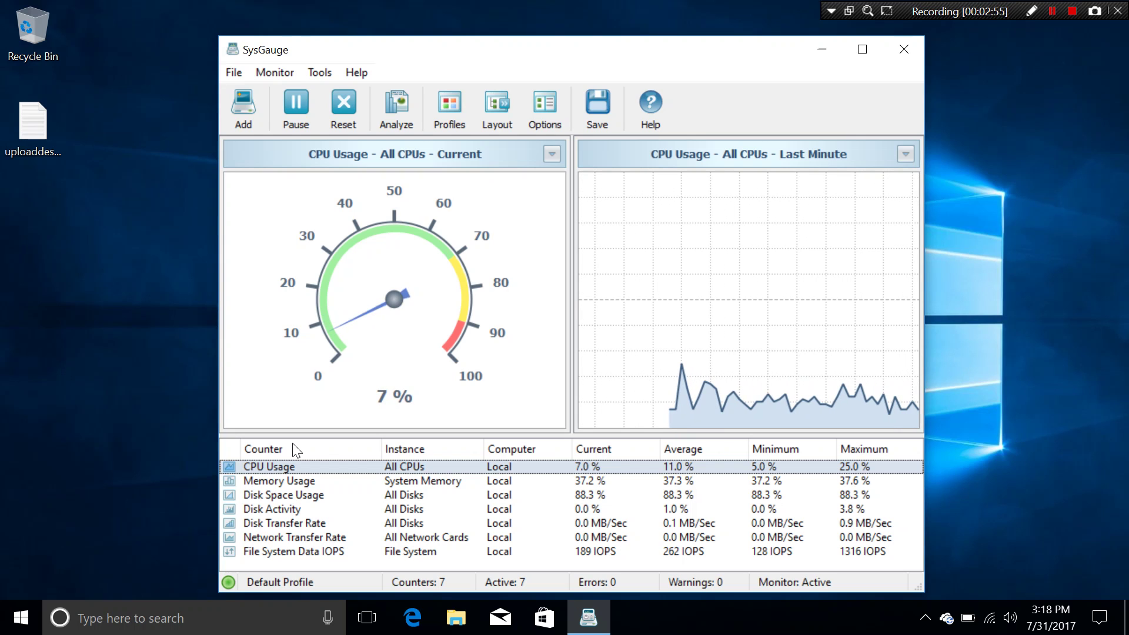
click(291, 480)
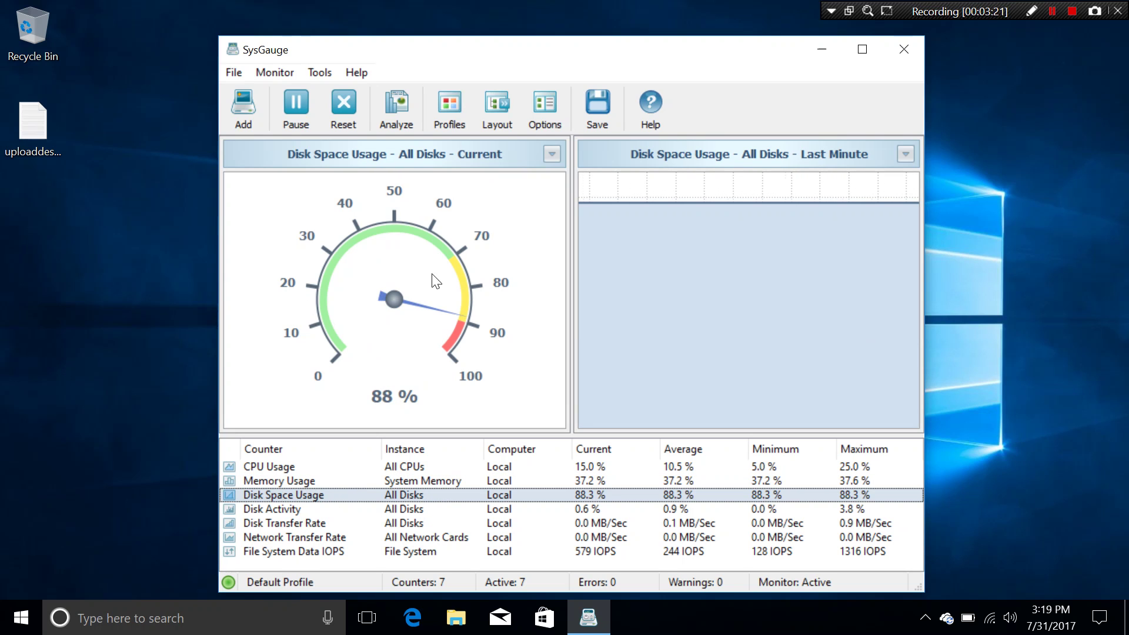
Open the Disk Space Usage counter settings and close them without changes
double_click(305, 494)
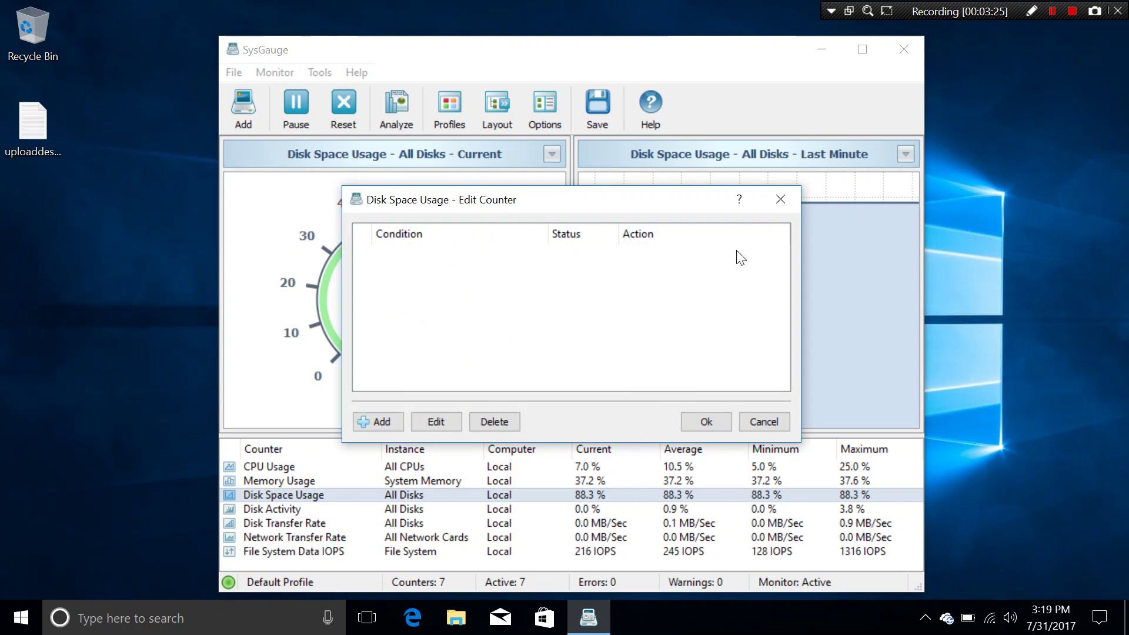
click(777, 201)
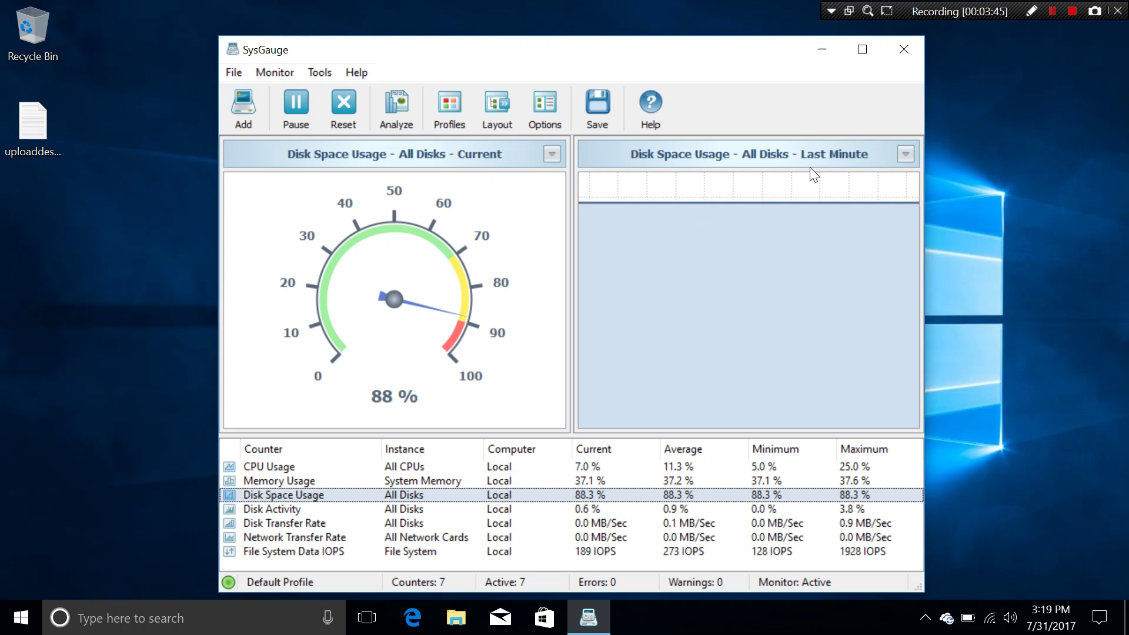
Step the gauge through Disk Activity, Disk Transfer Rate, Network Transfer Rate and File System Data IOPS
click(294, 510)
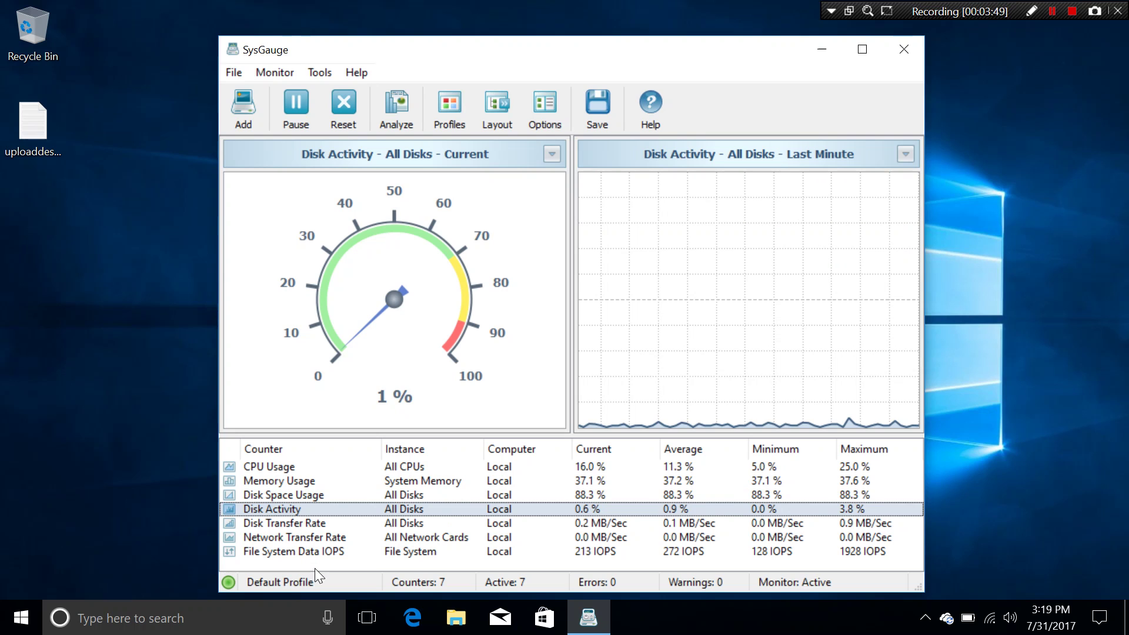
click(291, 522)
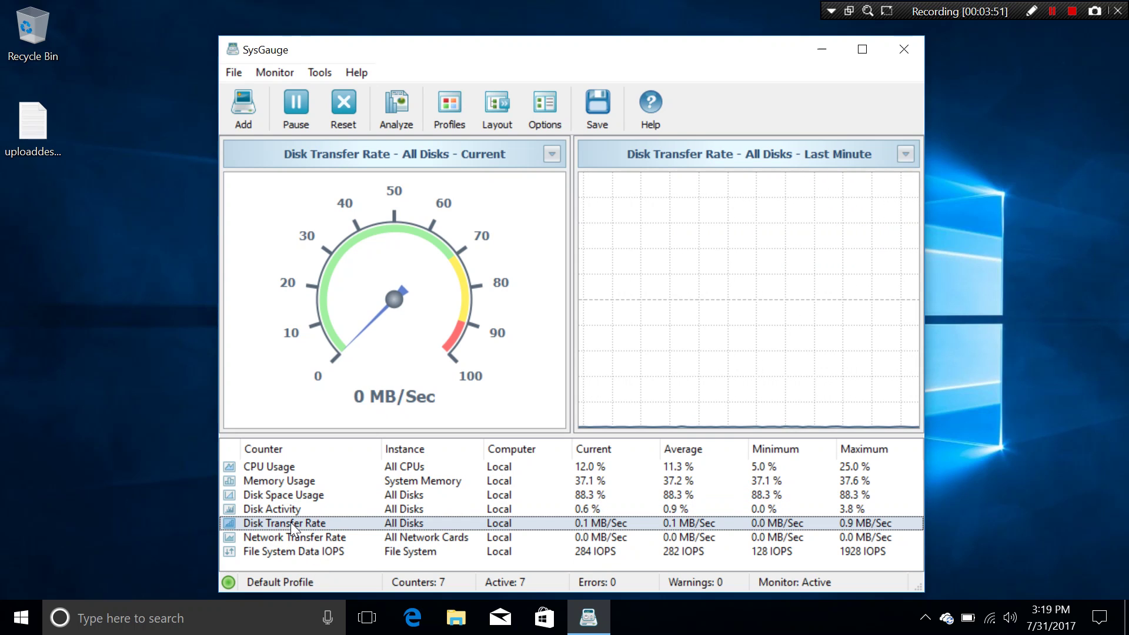
click(318, 536)
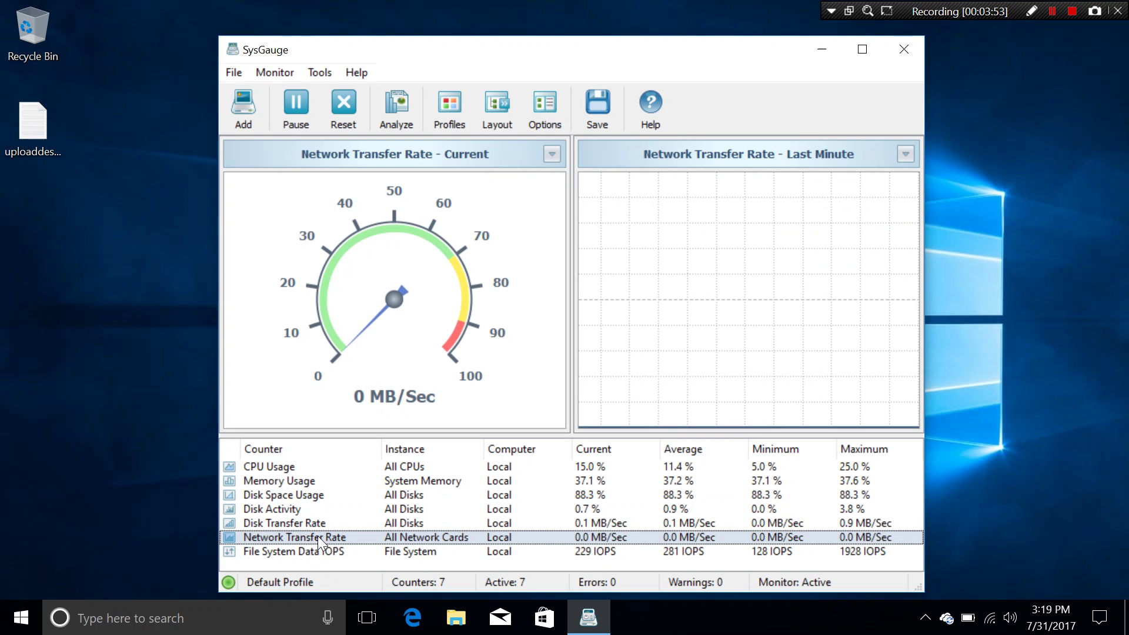
click(334, 551)
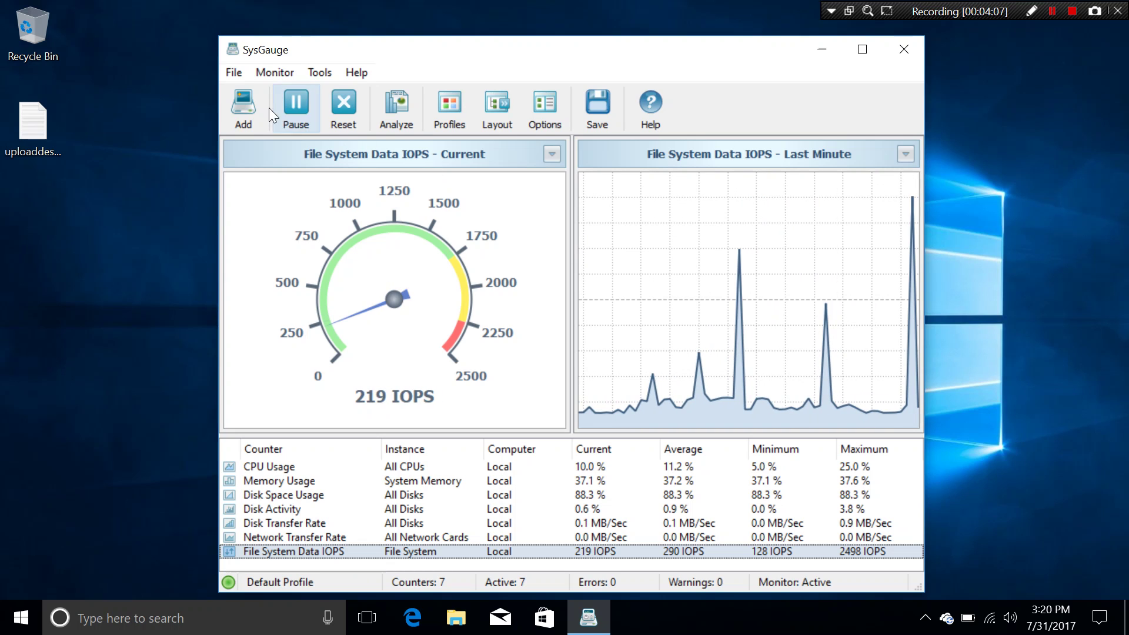
Pause, resume, and reset the live monitoring statistics
click(293, 101)
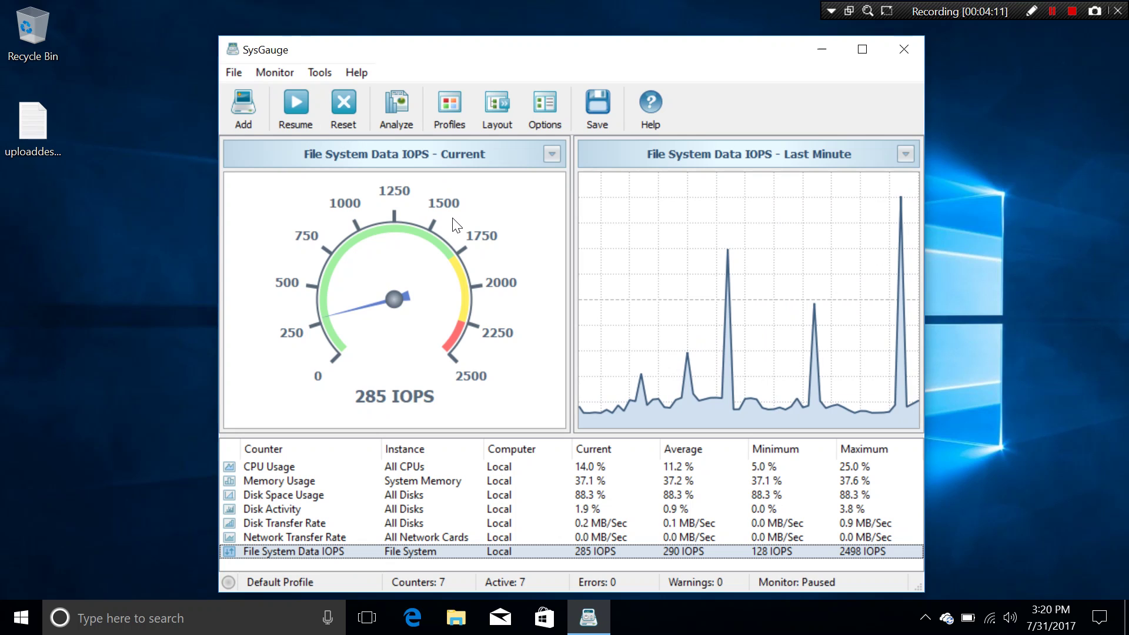
click(293, 111)
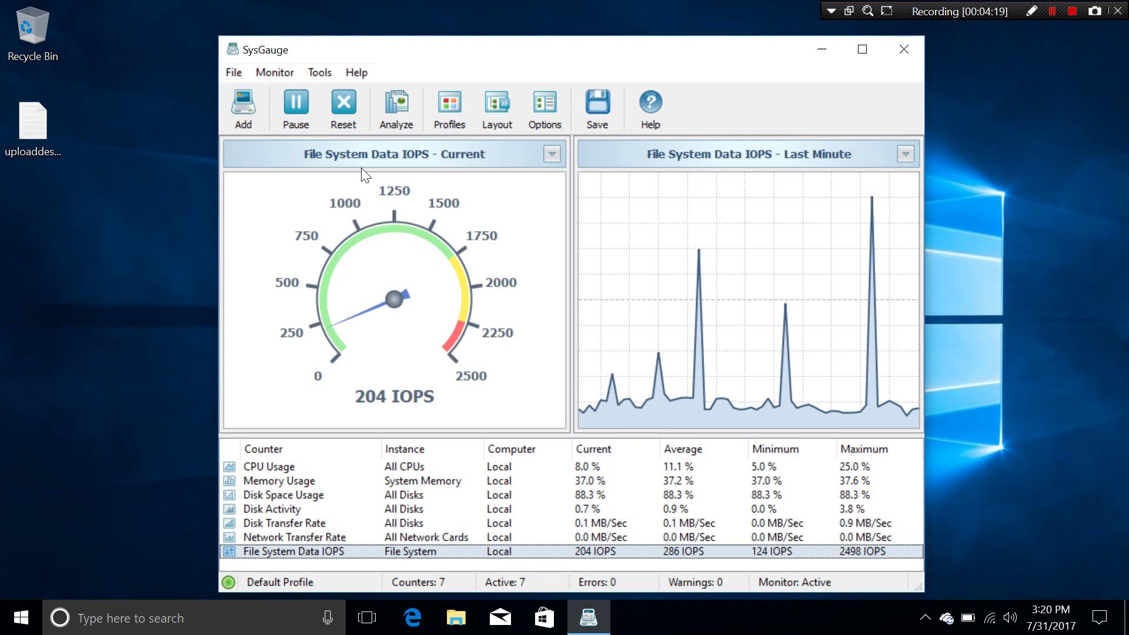
click(354, 117)
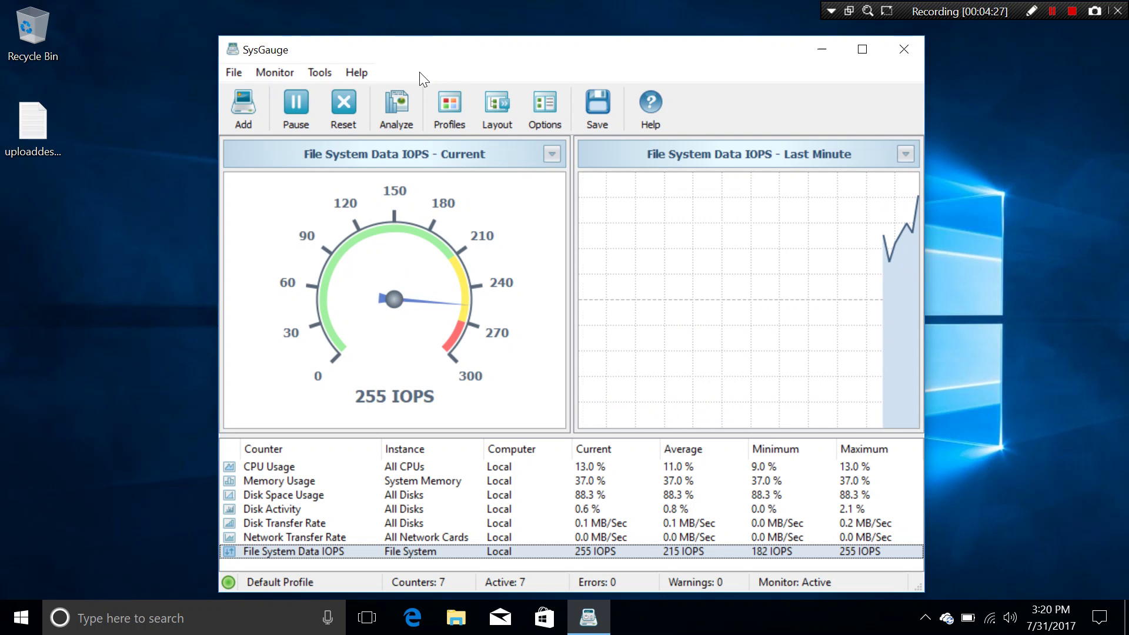
Look at the Profiles list, program Options and Layout choices, closing each without changes
click(457, 112)
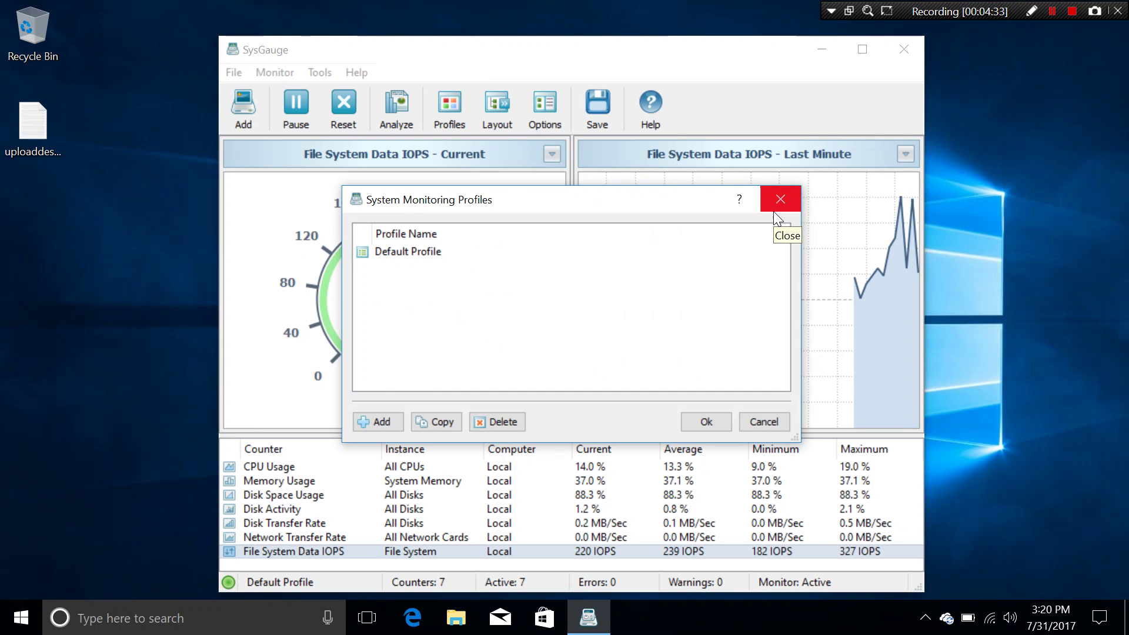
click(775, 208)
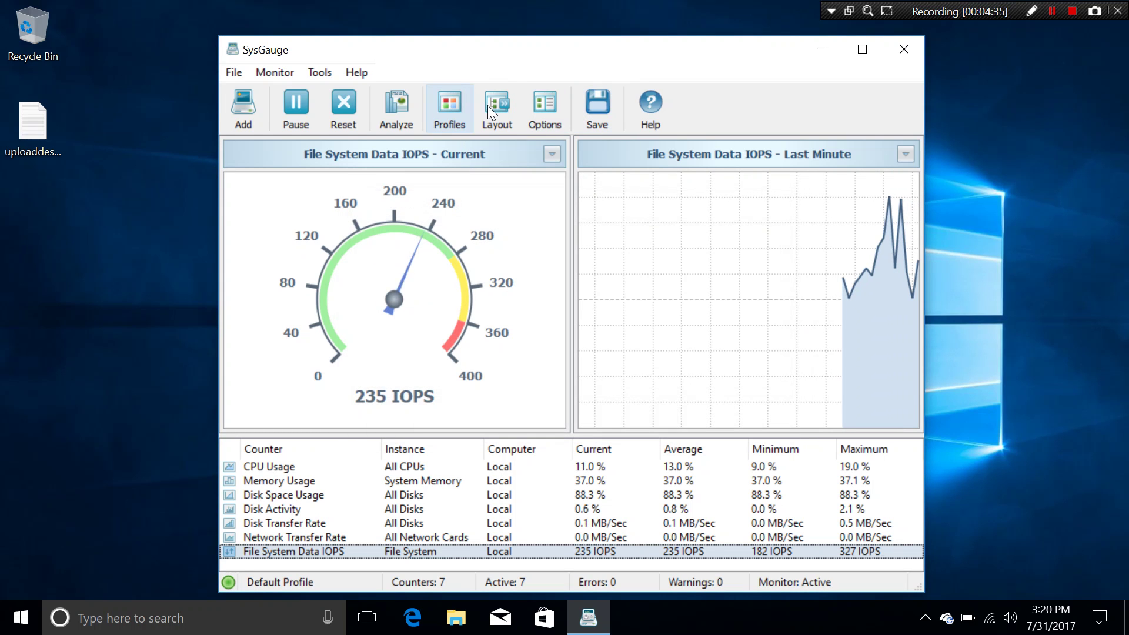
click(488, 104)
click(555, 112)
click(559, 112)
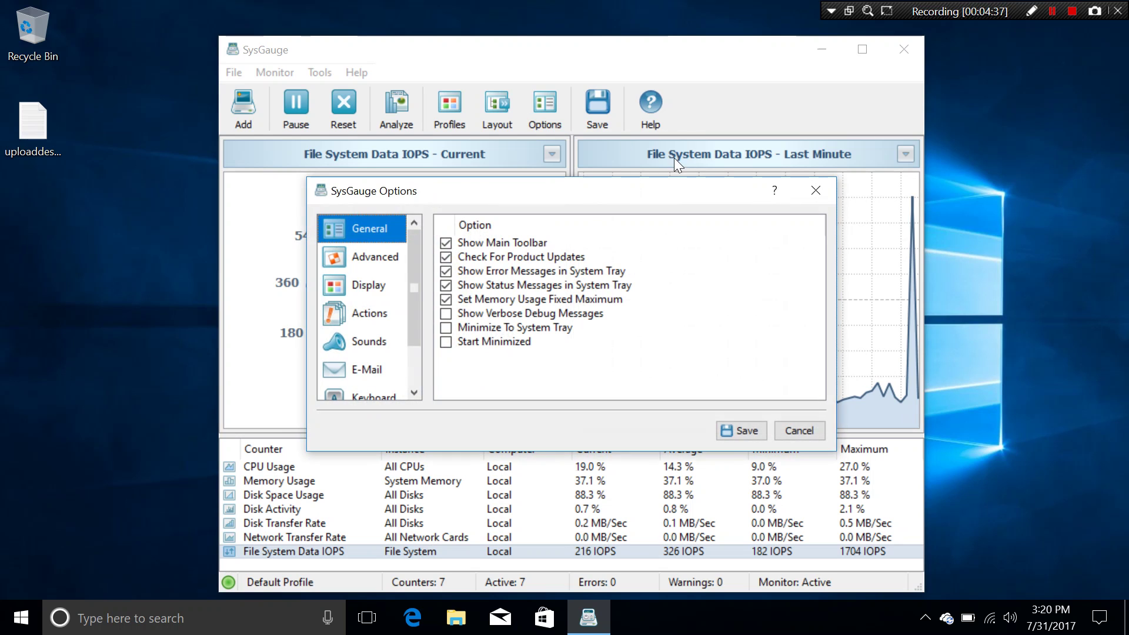
click(823, 193)
click(476, 110)
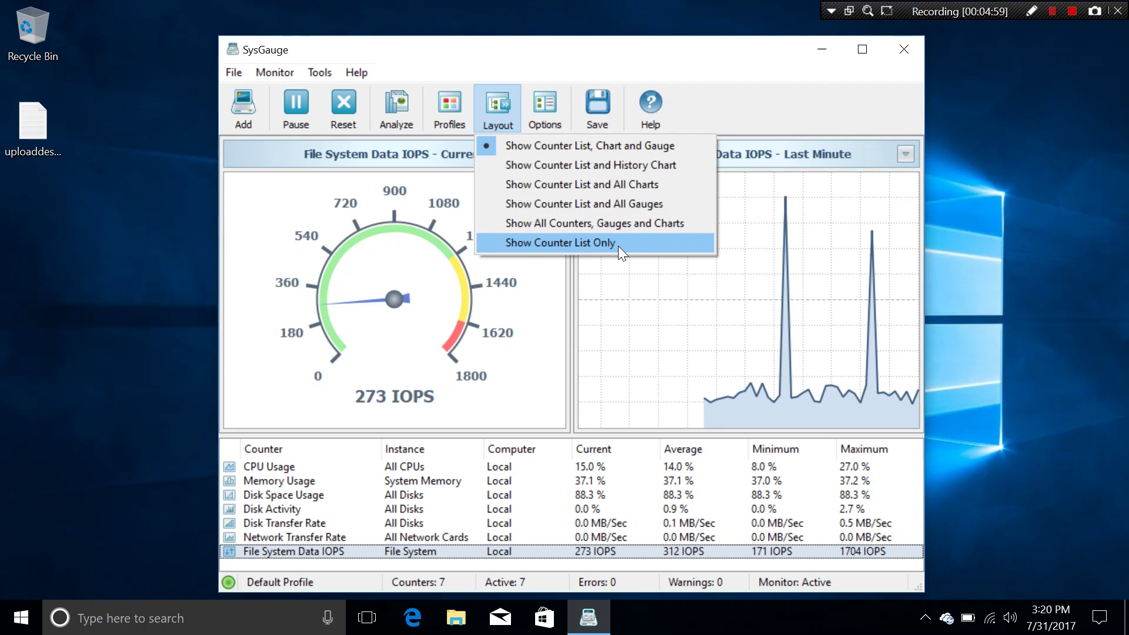
click(707, 101)
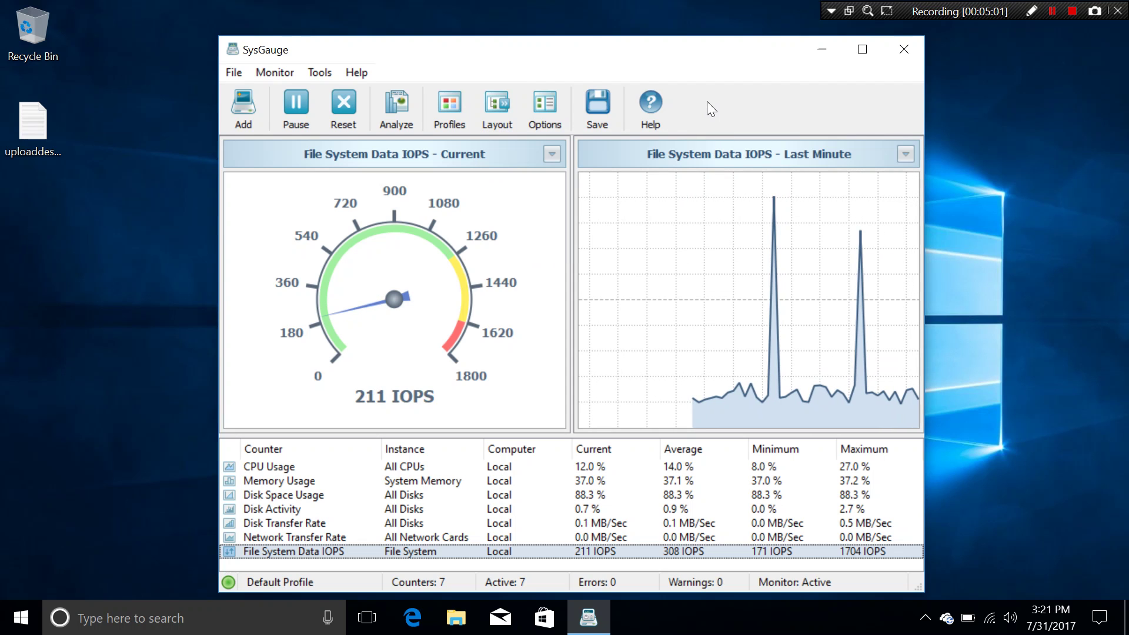
Try PDF, Excel and HTML report formats and summary mode in Save Report, then cancel
click(596, 109)
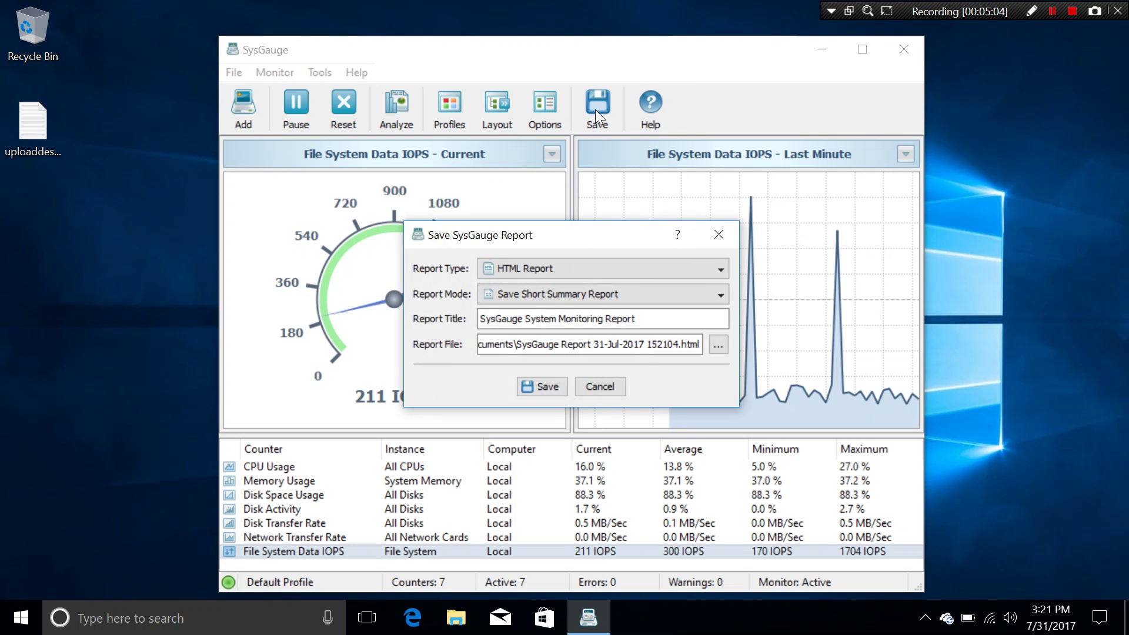
click(578, 262)
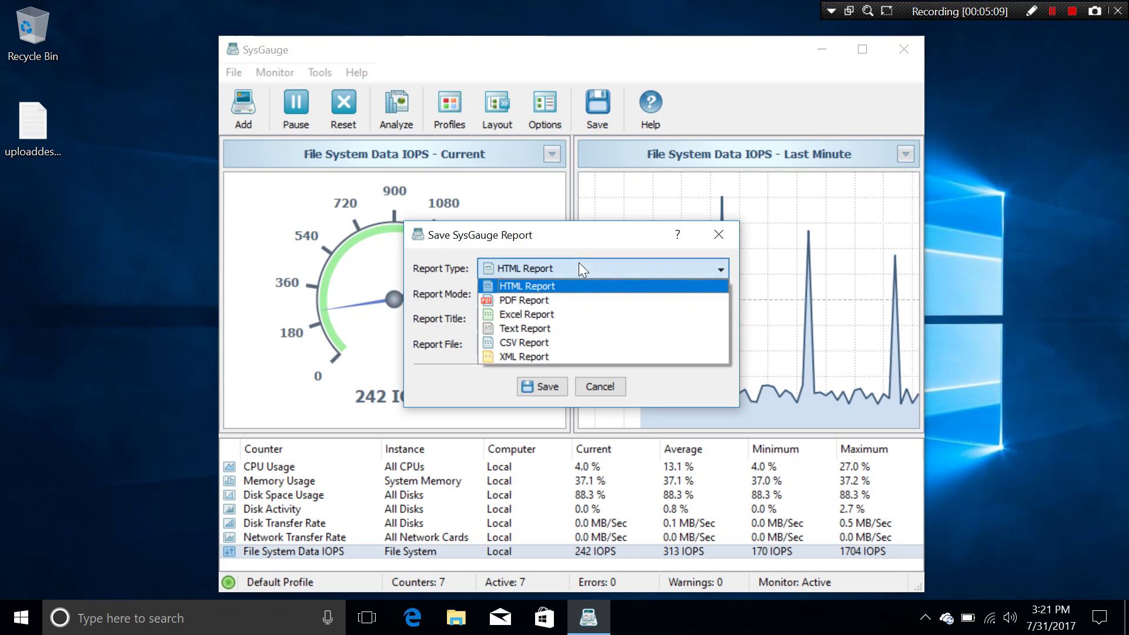
click(568, 300)
click(670, 269)
click(579, 286)
click(570, 271)
click(558, 314)
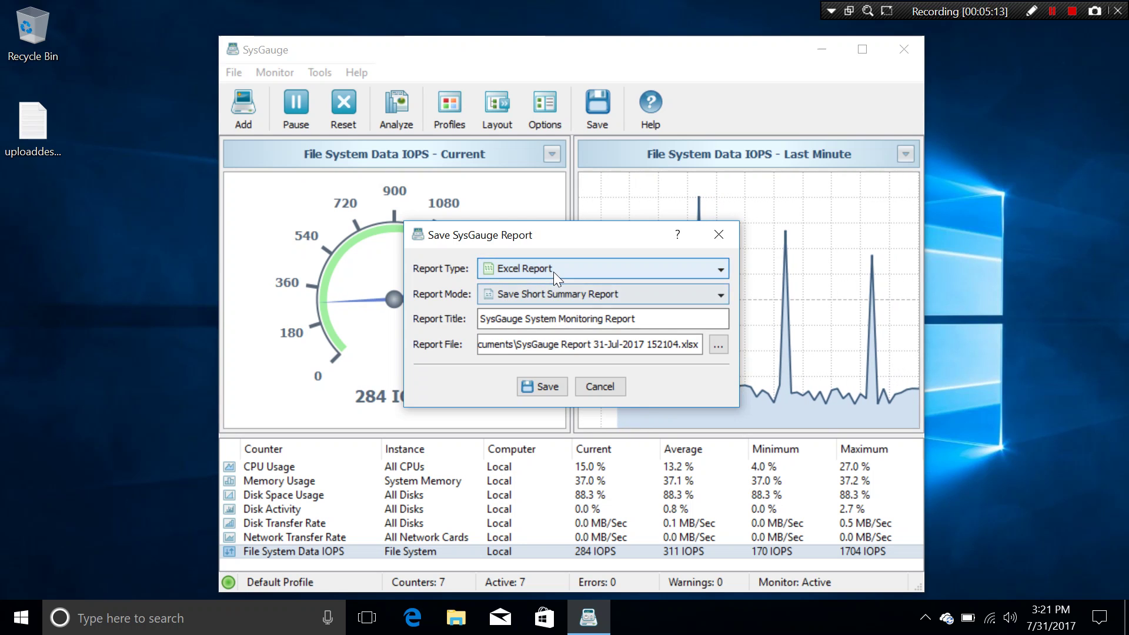
click(553, 271)
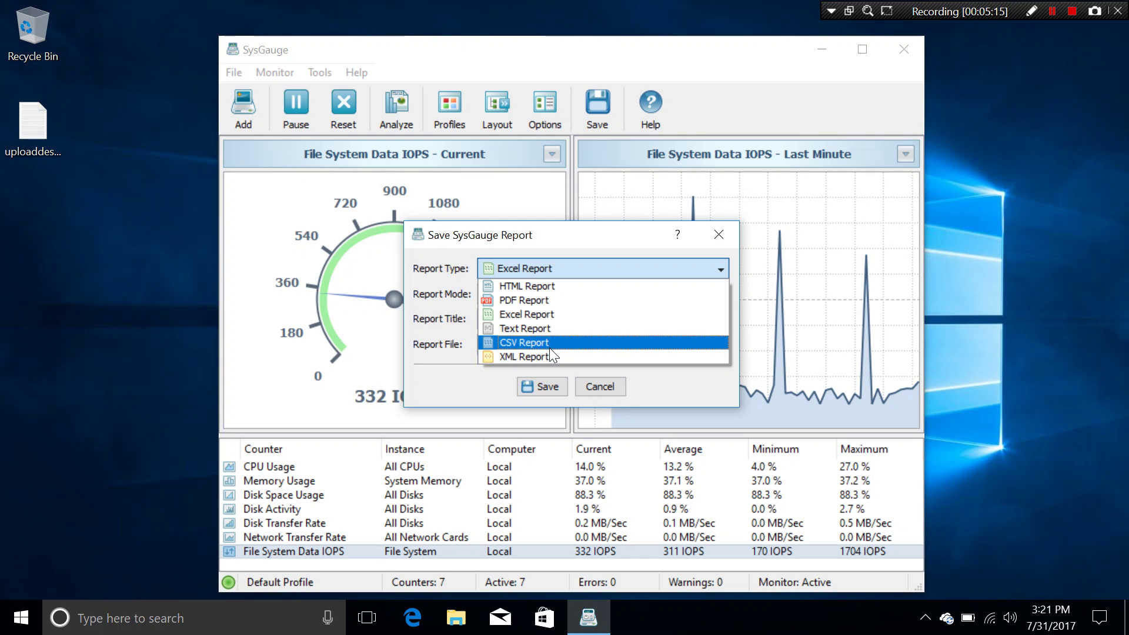
click(548, 287)
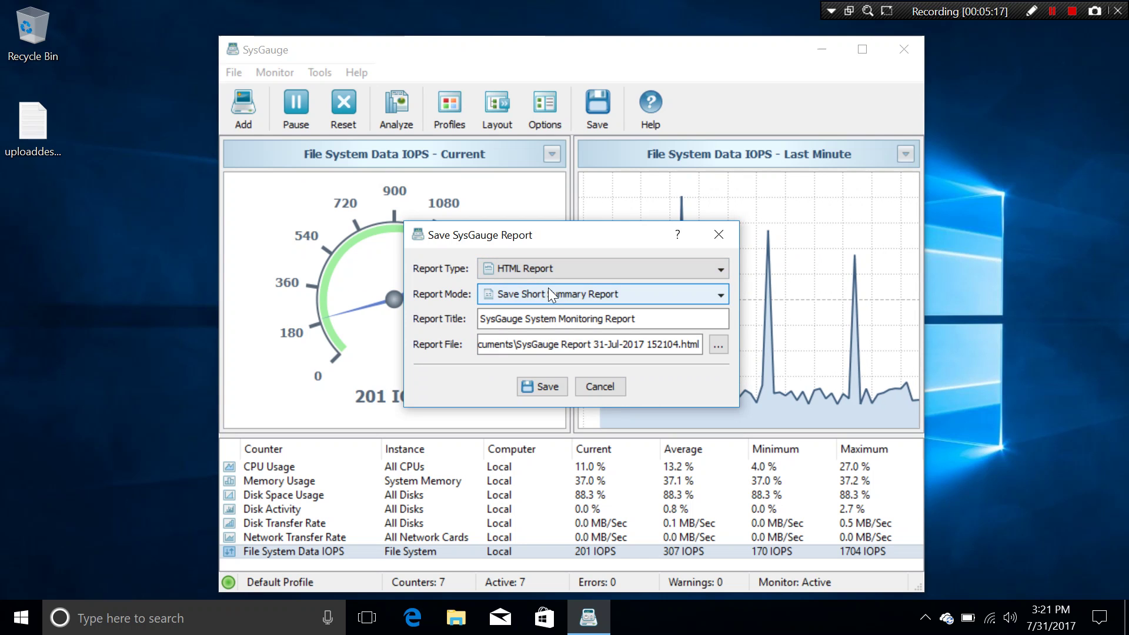
click(548, 290)
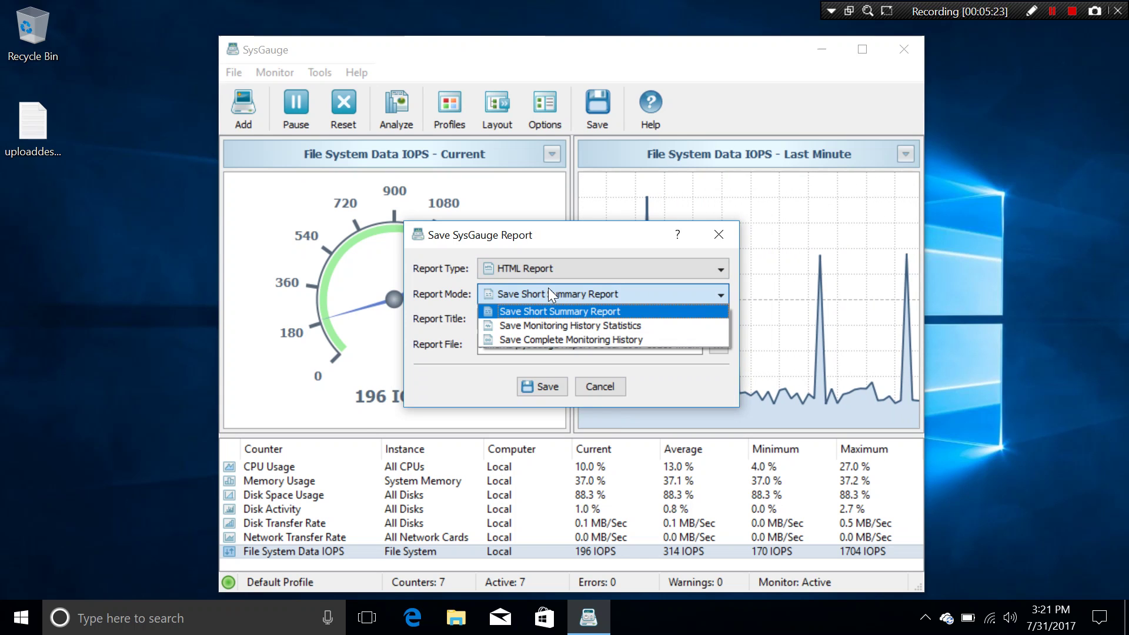
click(548, 287)
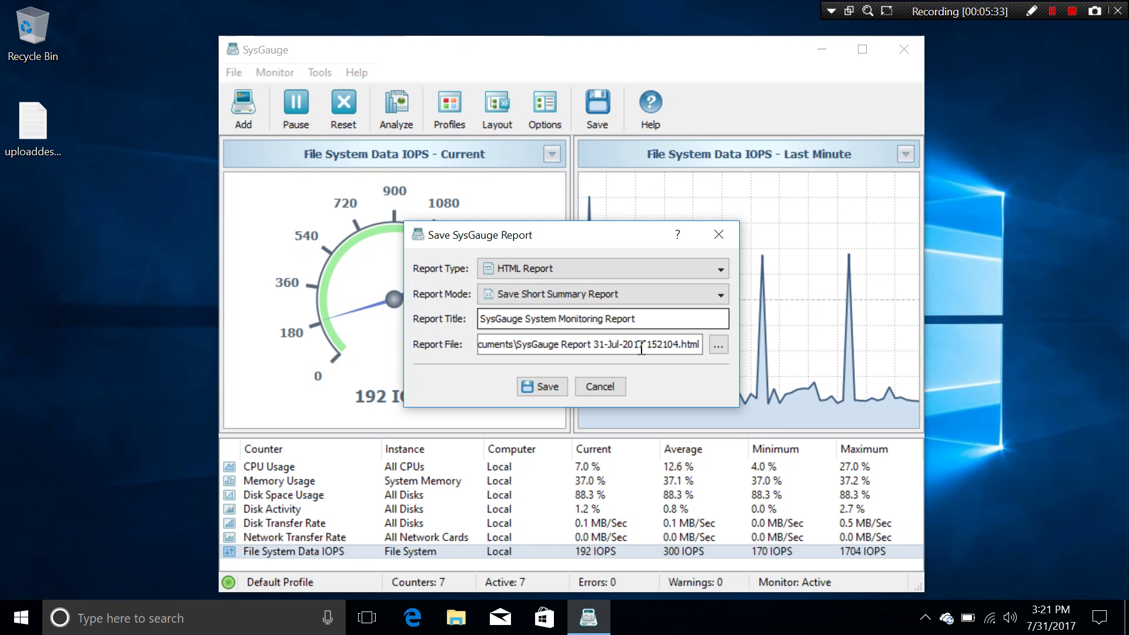
click(612, 387)
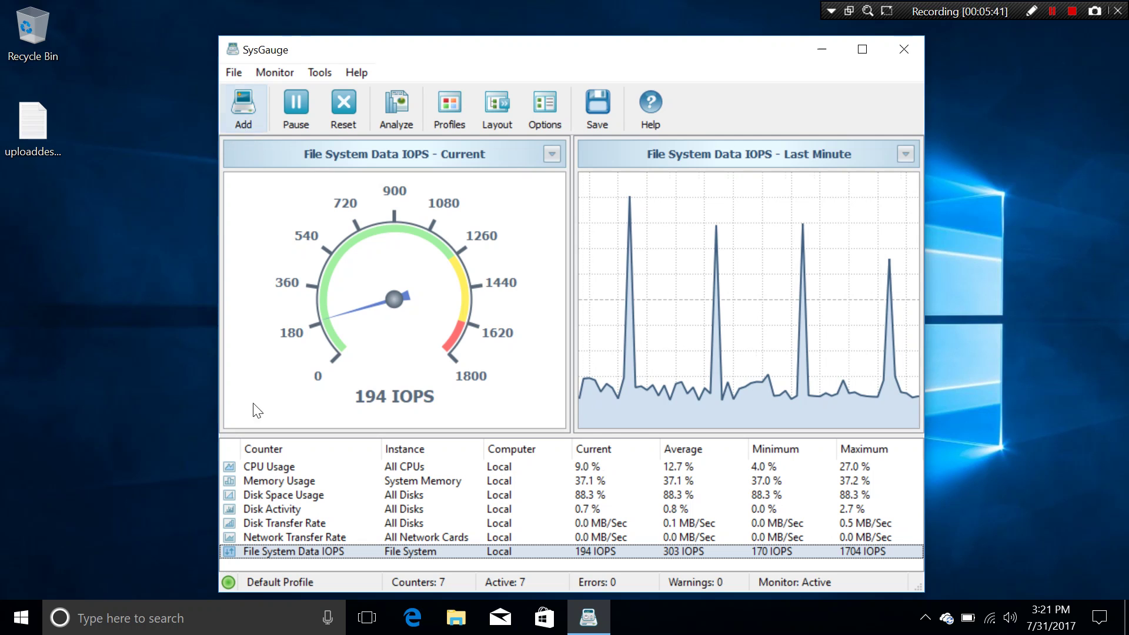
Browse the Add Counter list and add a CPU Usage counter for the CPU 3 instance
click(259, 111)
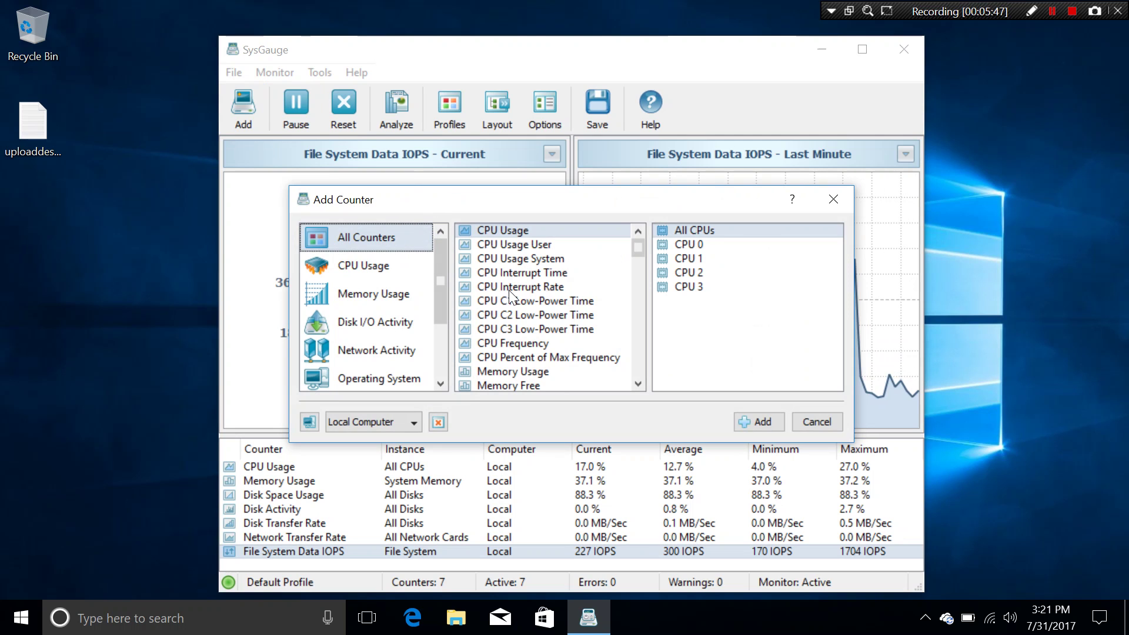
scroll(527, 312, down, 8)
scroll(527, 312, down, 4)
scroll(527, 312, up, 12)
scroll(524, 278, down, 3)
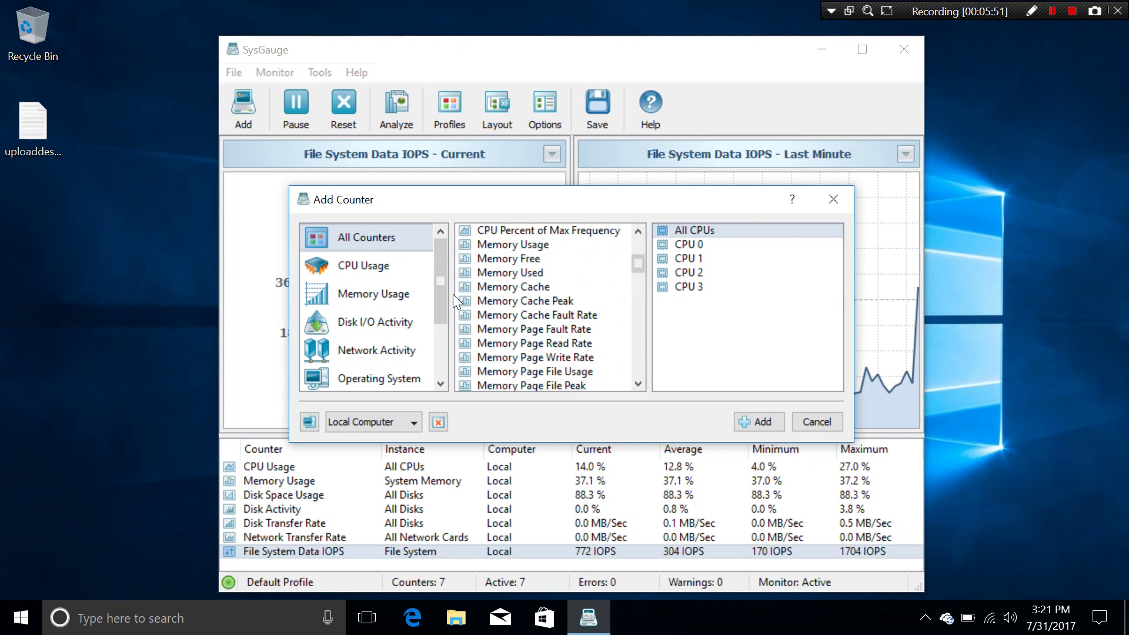
scroll(542, 296, down, 10)
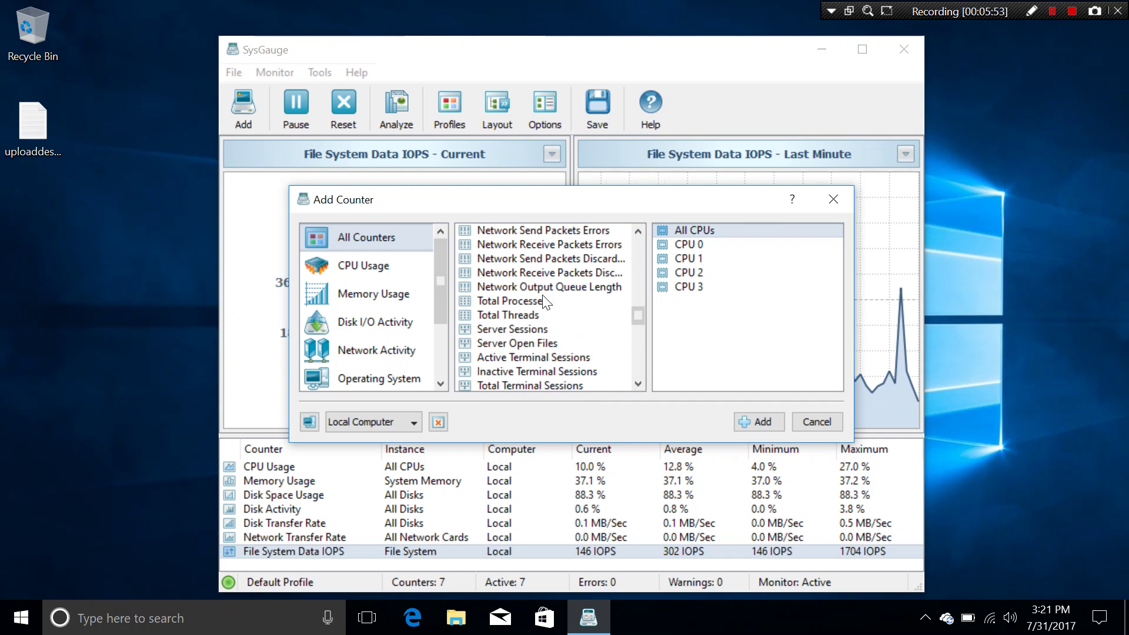
scroll(544, 301, up, 1)
scroll(544, 301, down, 11)
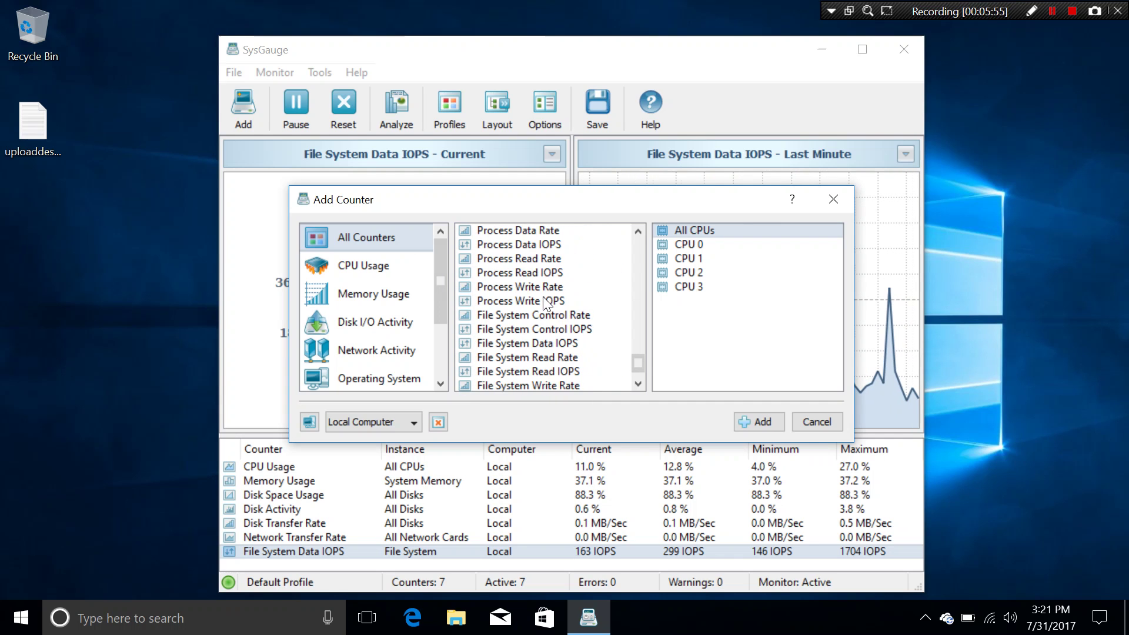
scroll(542, 300, down, 1)
scroll(541, 301, up, 2)
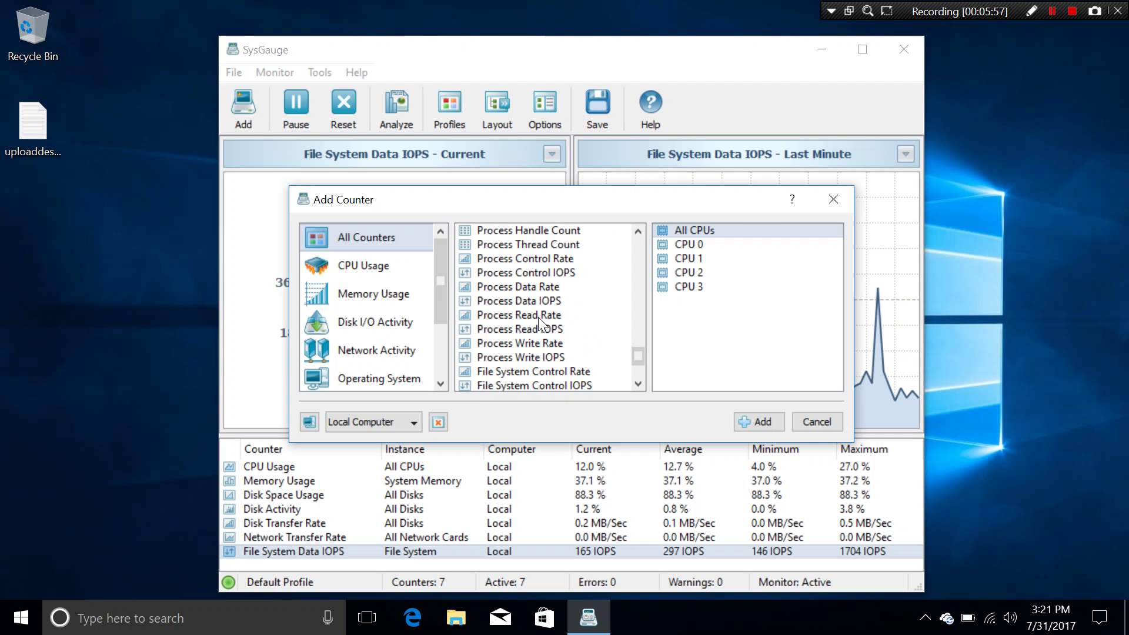
scroll(538, 317, up, 1)
scroll(539, 315, up, 3)
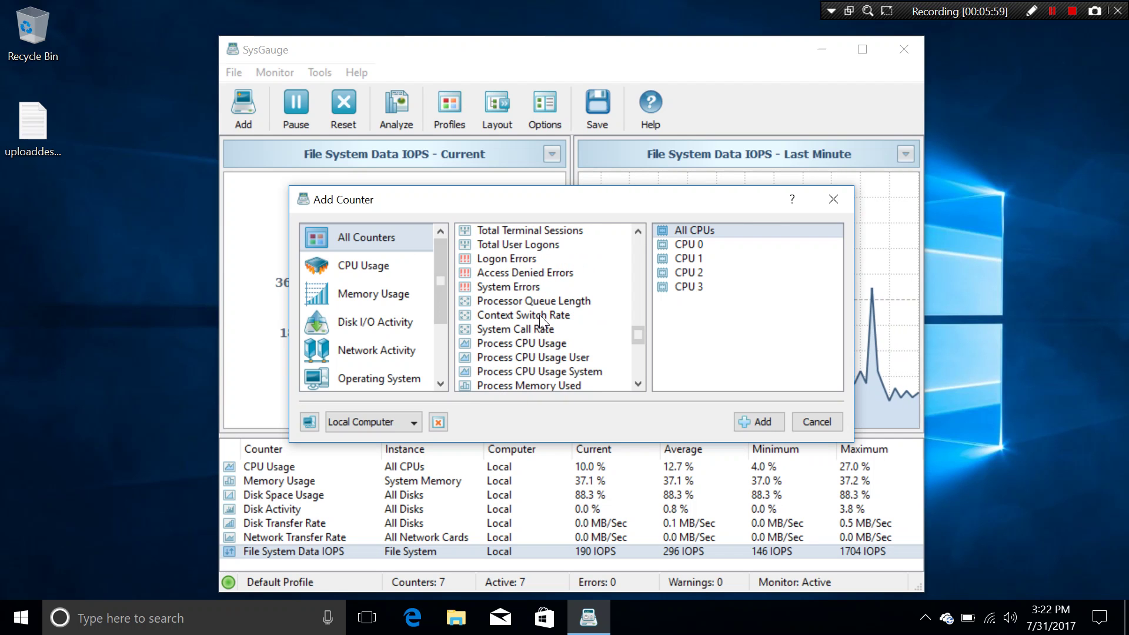
scroll(539, 315, up, 15)
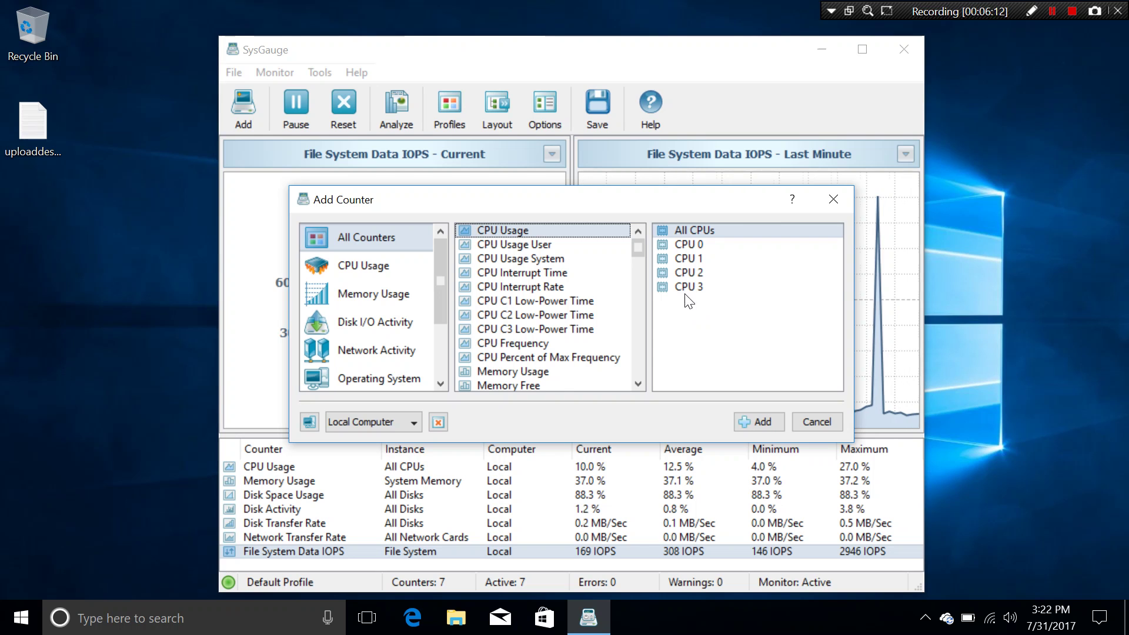
click(689, 287)
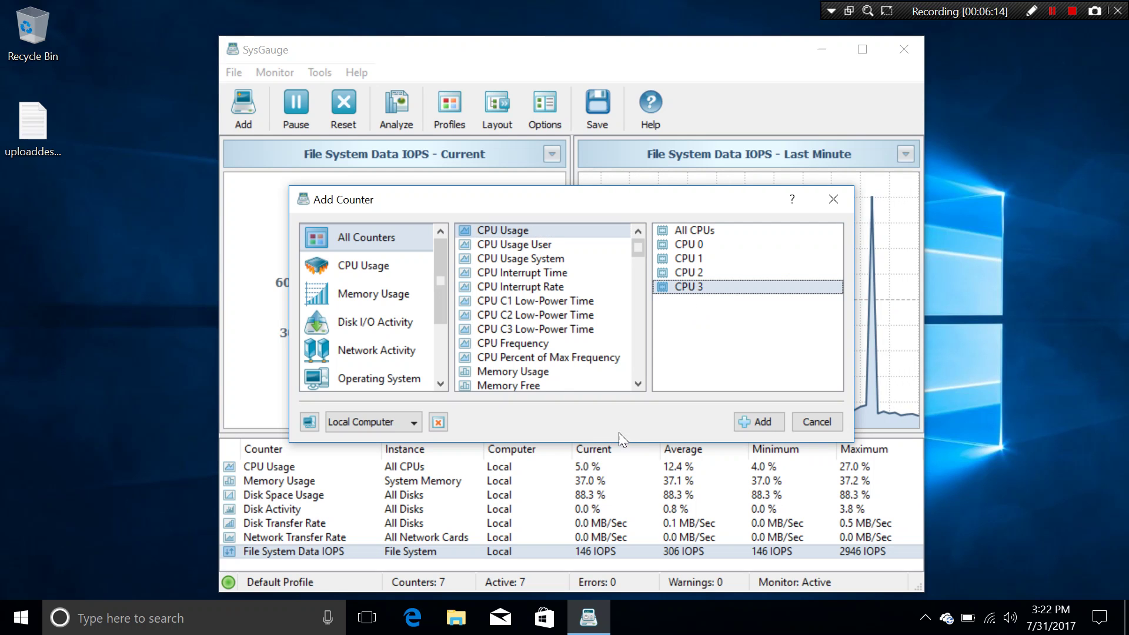
click(763, 421)
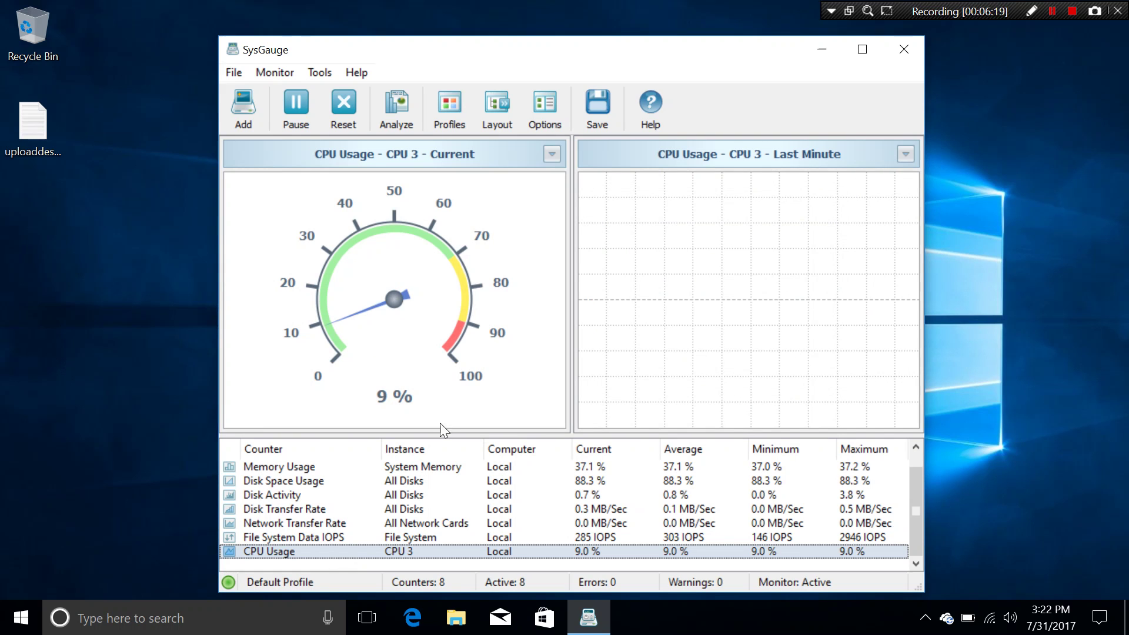
Scroll the counter list and bring up the Add Counter window again
scroll(382, 508, up, 1)
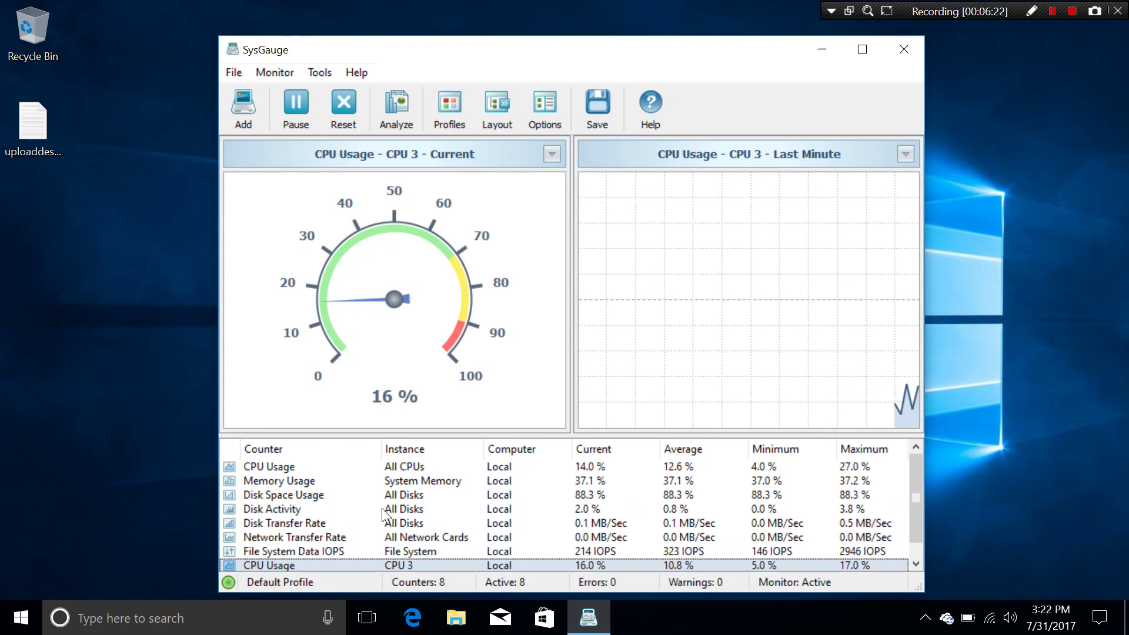
click(254, 111)
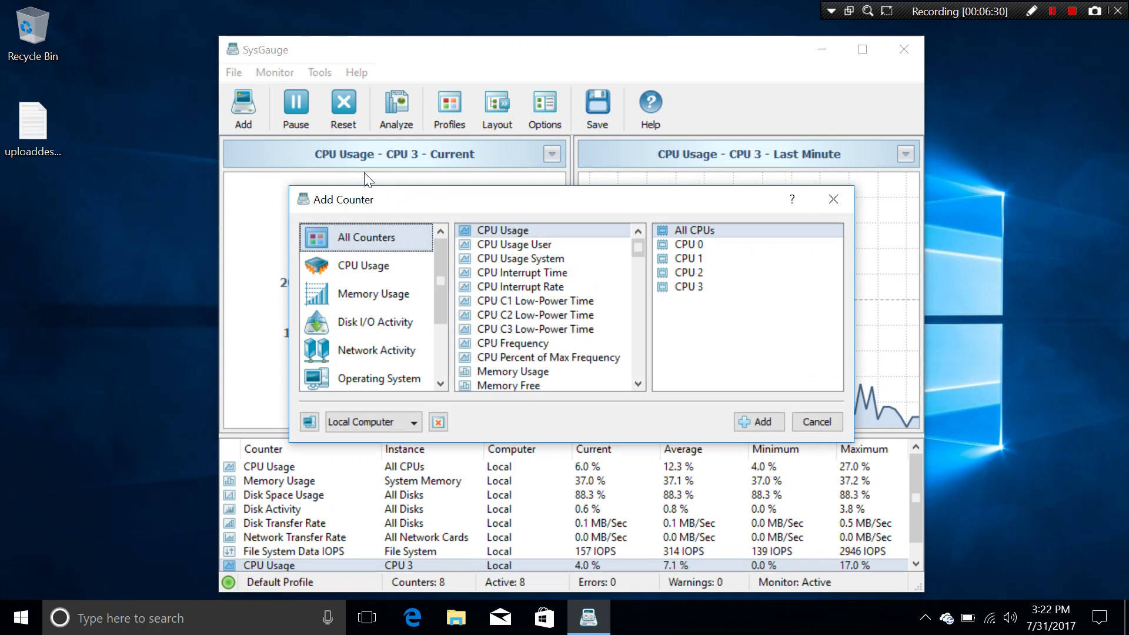
right_click(708, 620)
click(769, 537)
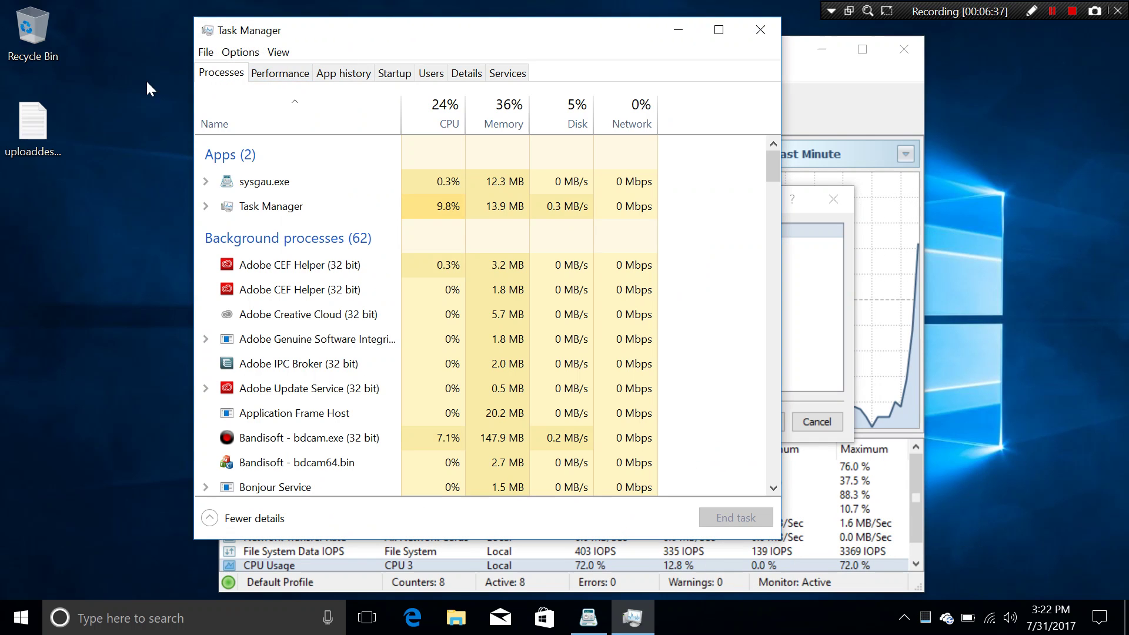
drag(774, 174, 774, 358)
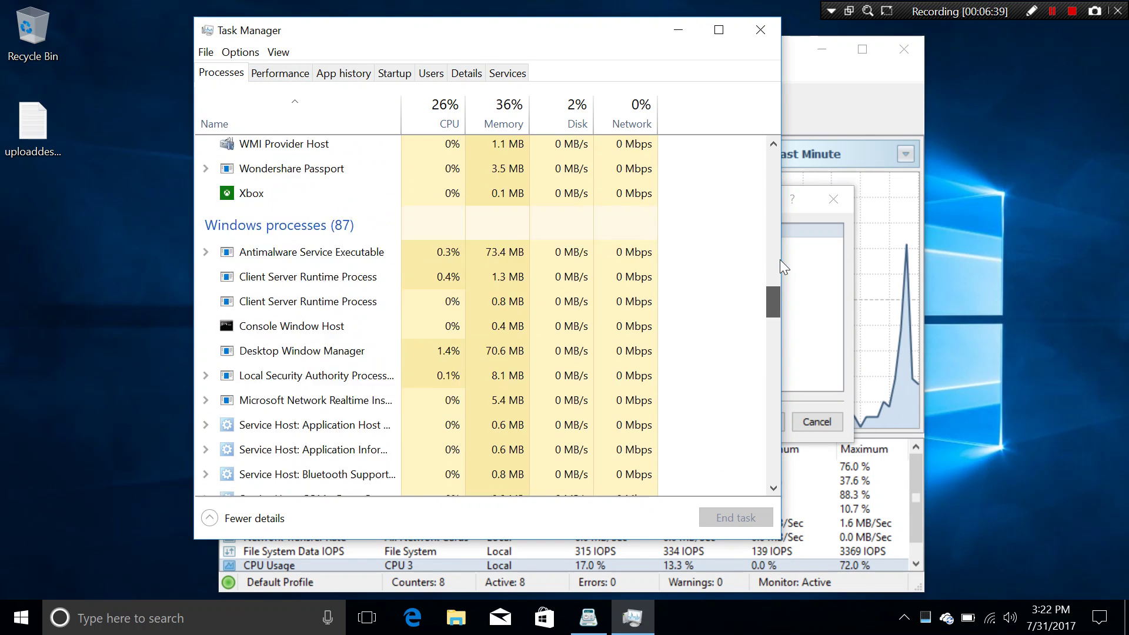
mouse_move(788, 224)
mouse_down()
mouse_move(781, 137)
mouse_move(802, 292)
mouse_move(796, 211)
mouse_up()
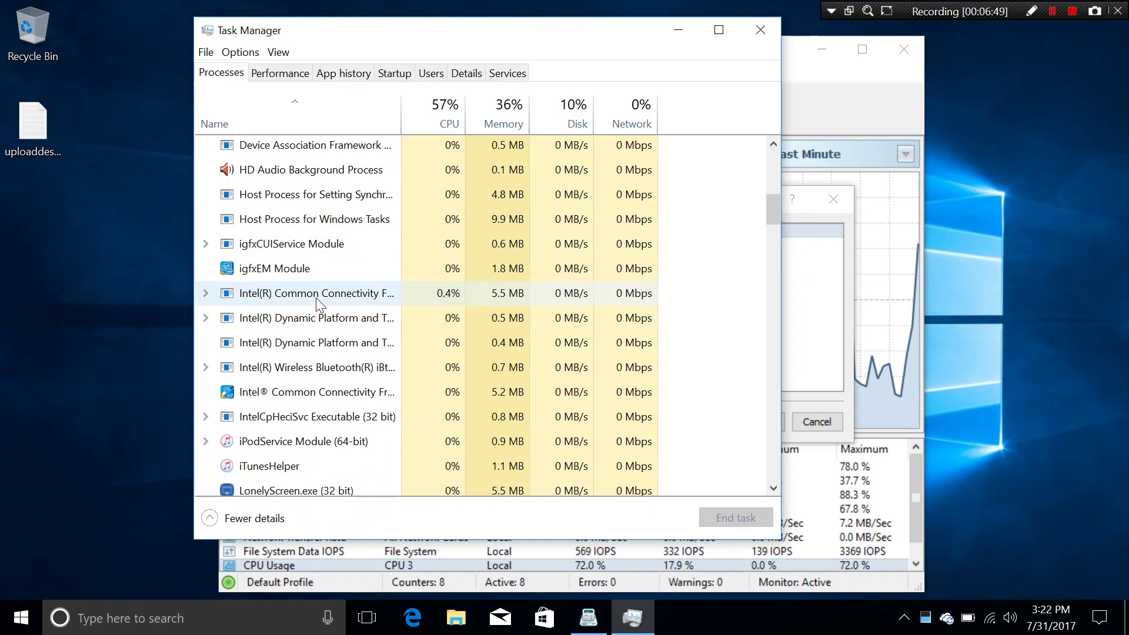
scroll(251, 301, down, 2)
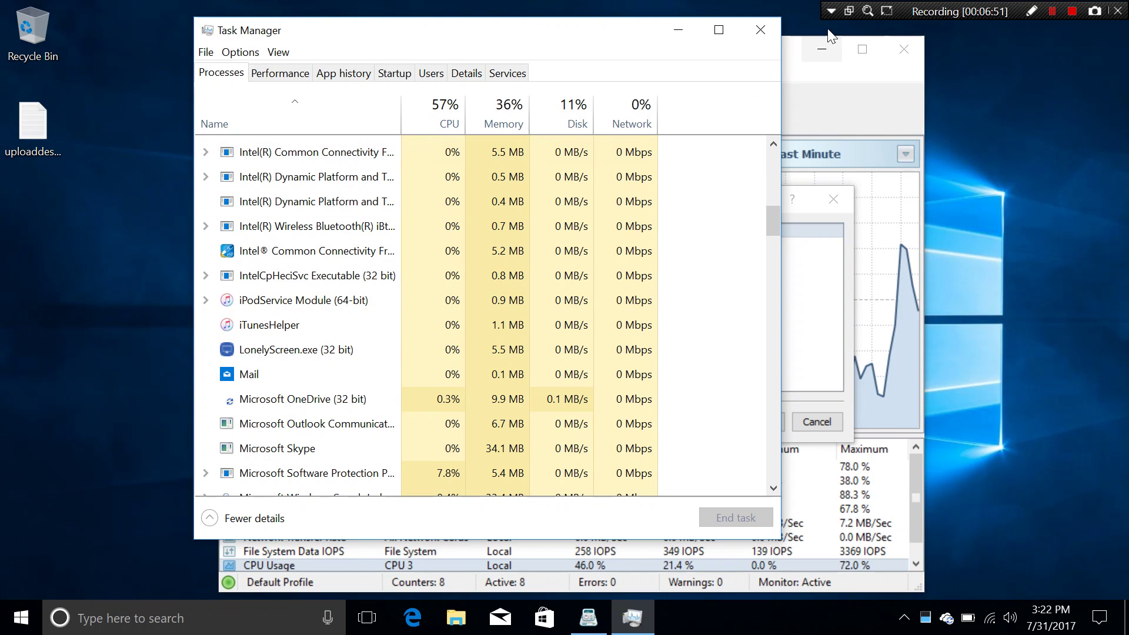
Back in SysGauge, add a Process Status > Process CPU Usage counter for the sysgau process
click(778, 26)
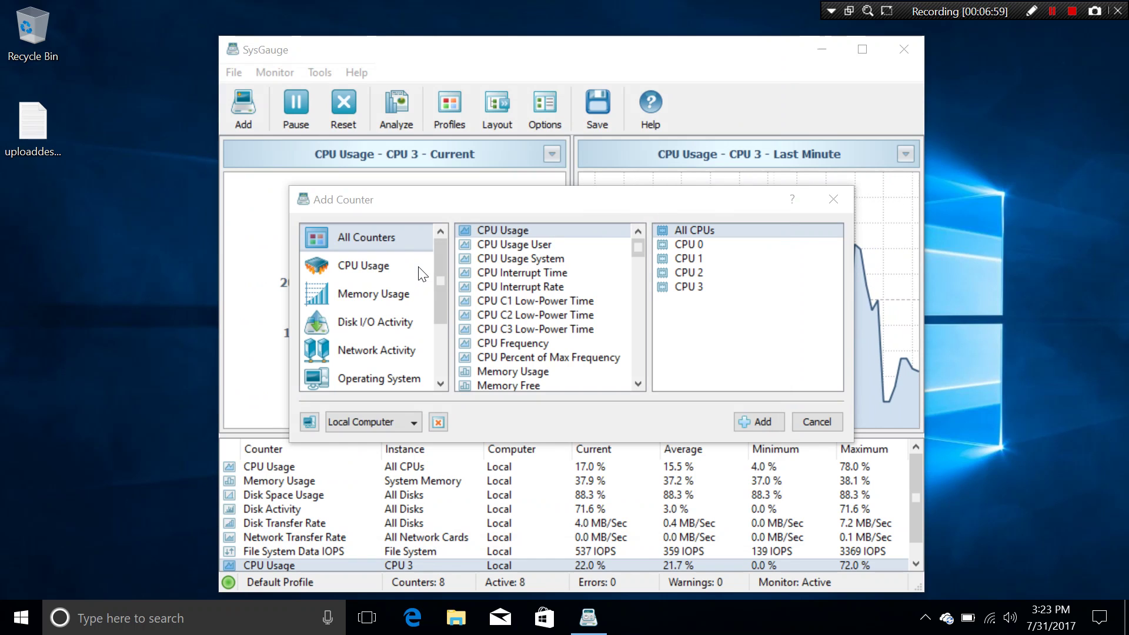
scroll(418, 294, down, 3)
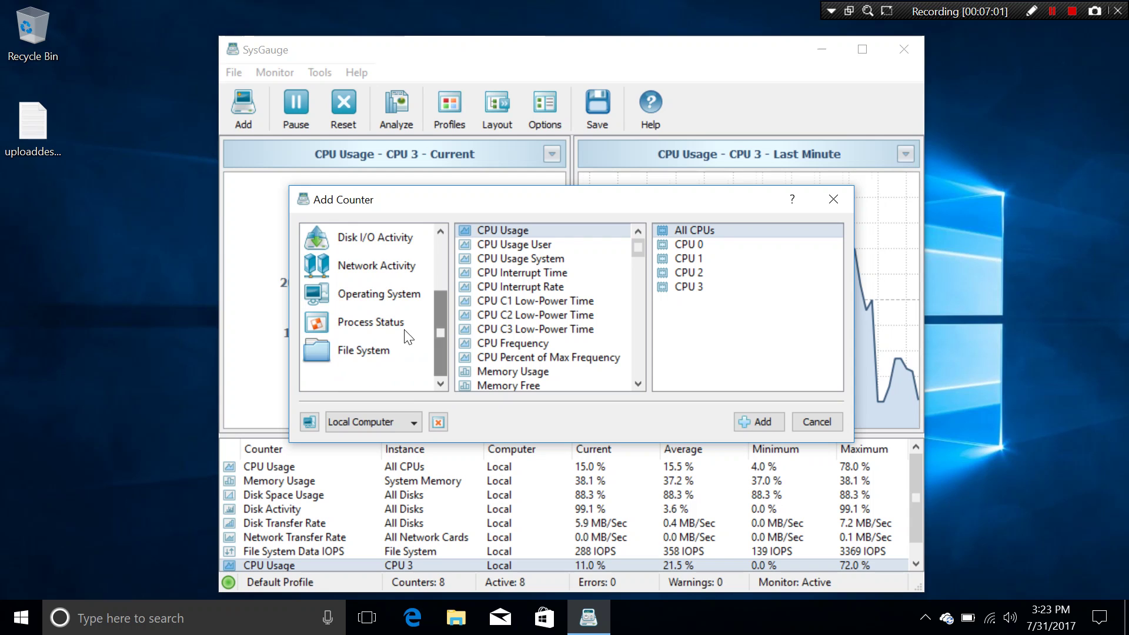
click(383, 325)
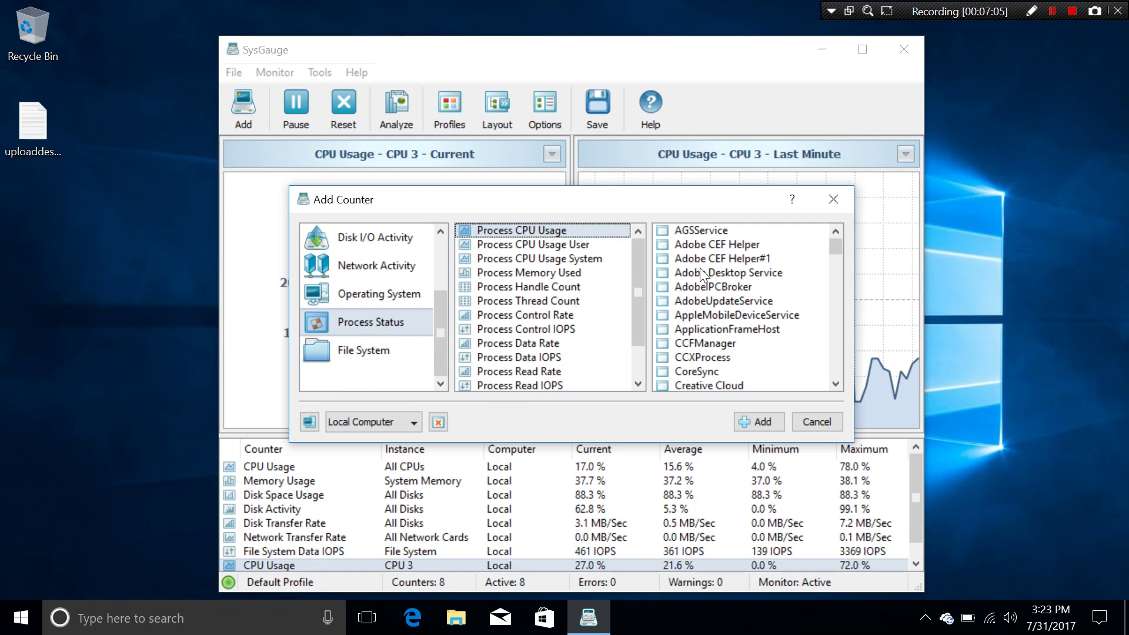
click(525, 234)
mouse_move(836, 256)
mouse_down()
mouse_move(835, 397)
mouse_move(835, 239)
mouse_move(832, 295)
mouse_move(854, 337)
mouse_move(837, 235)
mouse_up()
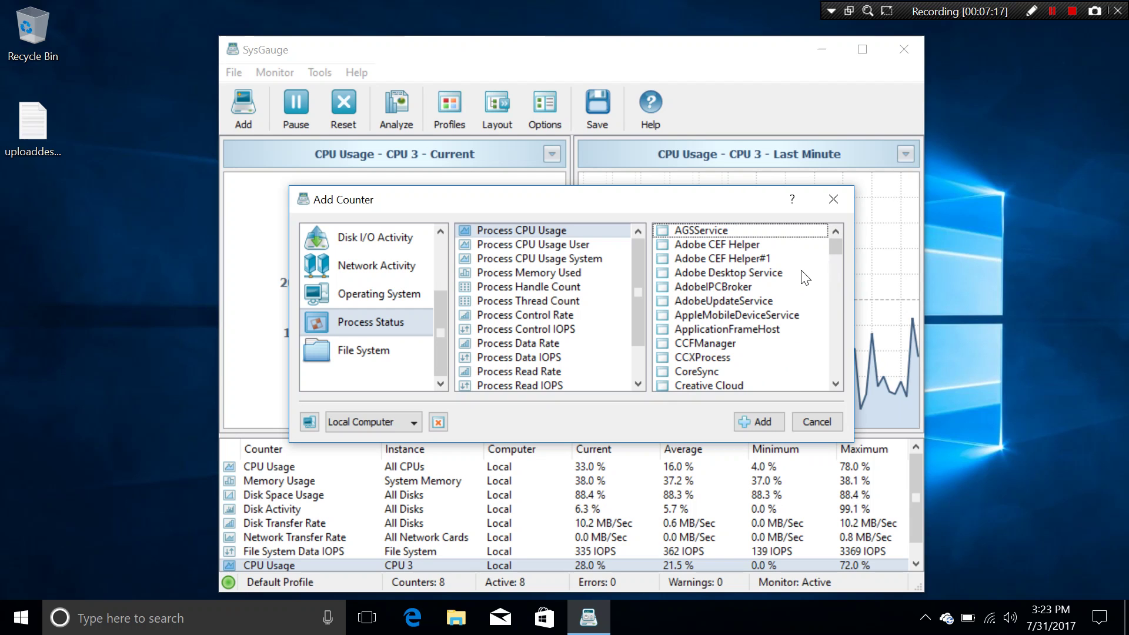
drag(833, 245, 881, 383)
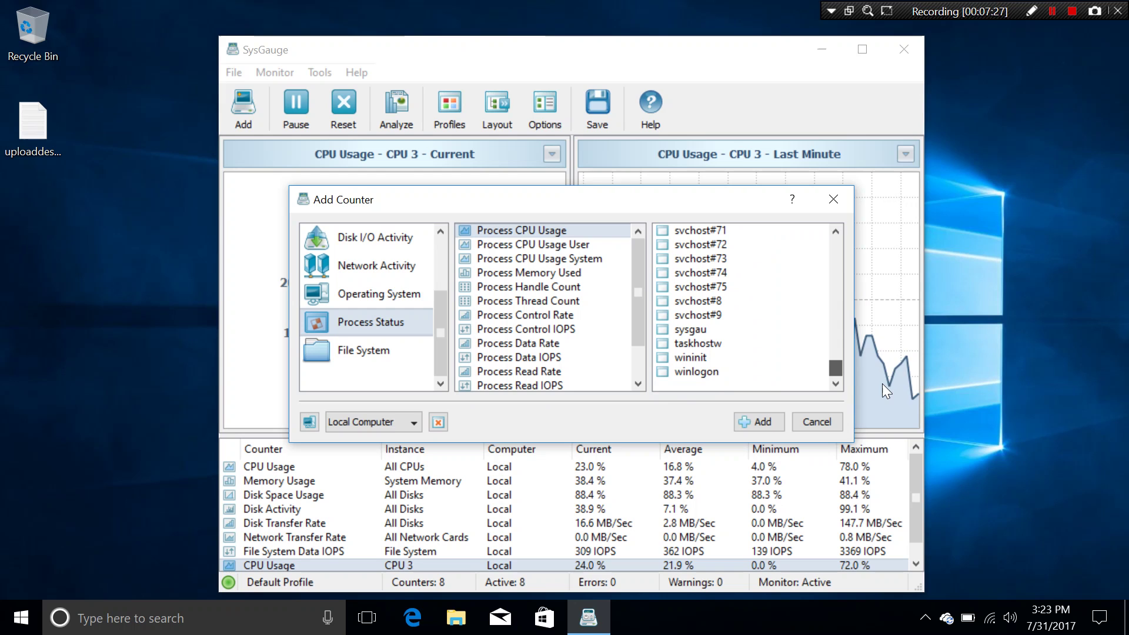
click(702, 331)
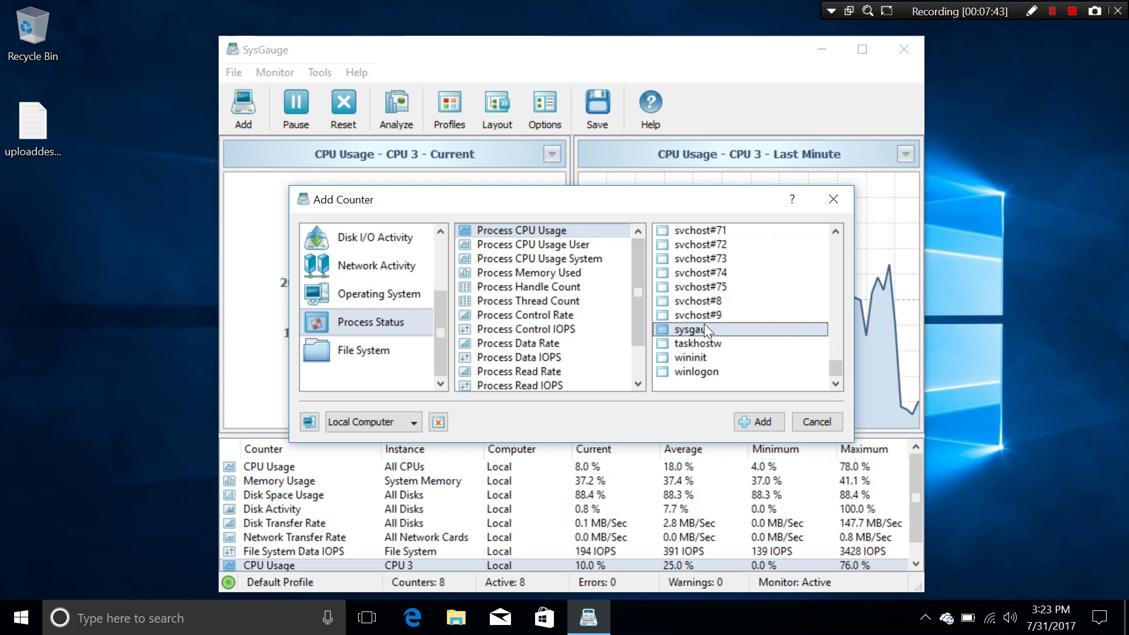
click(754, 427)
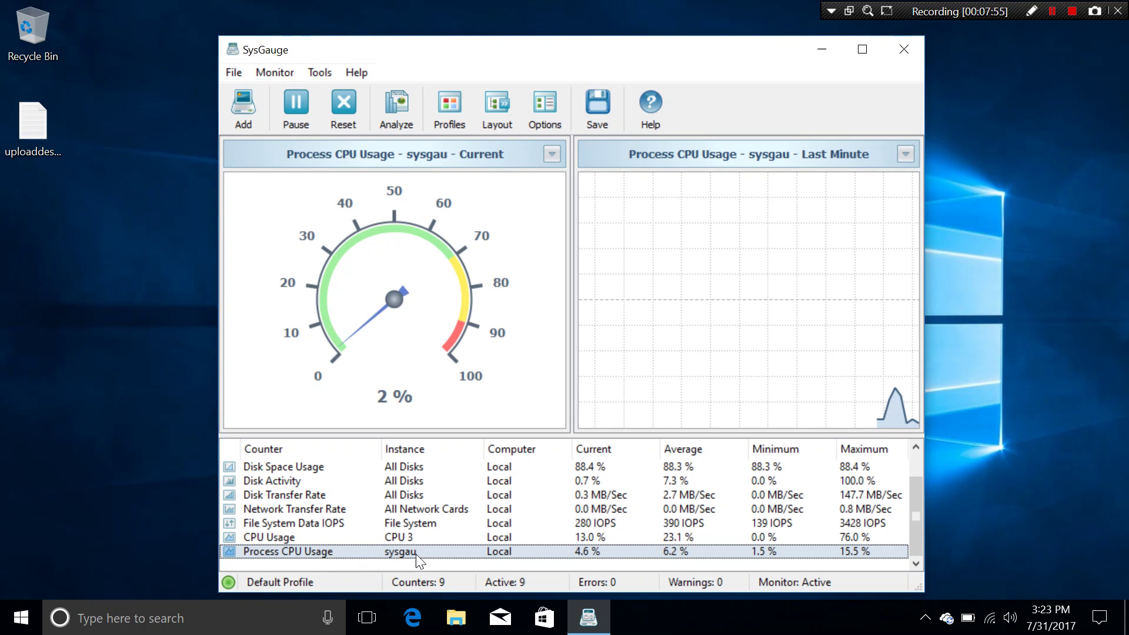
drag(584, 51, 572, 45)
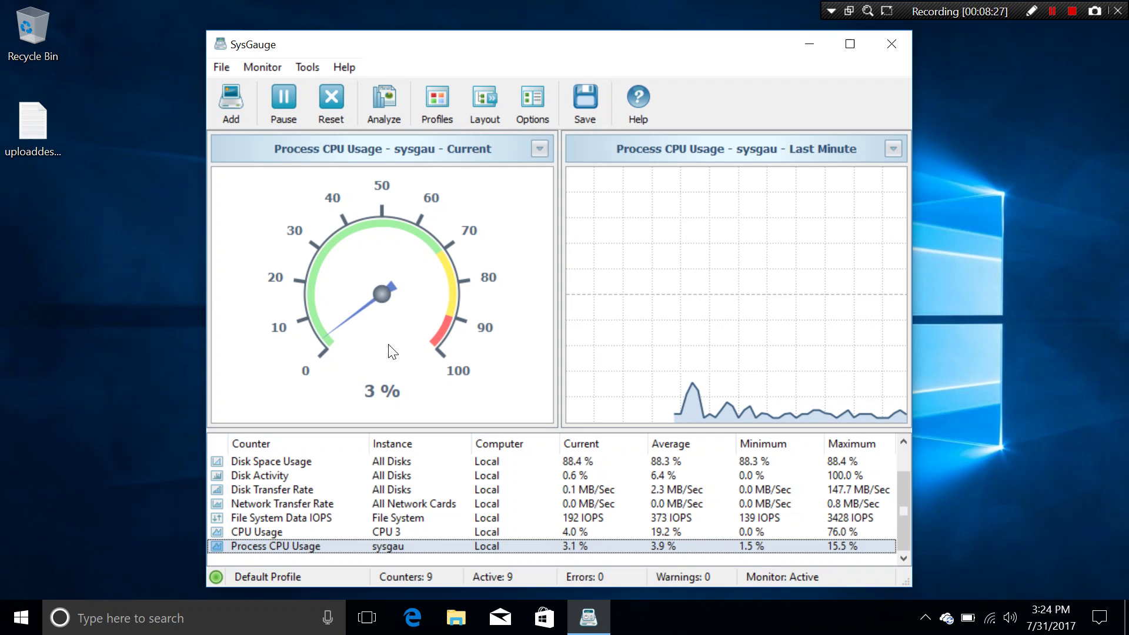
Run the system analysis and review the CPU Usage, Memory Free and disk C: space results
click(371, 101)
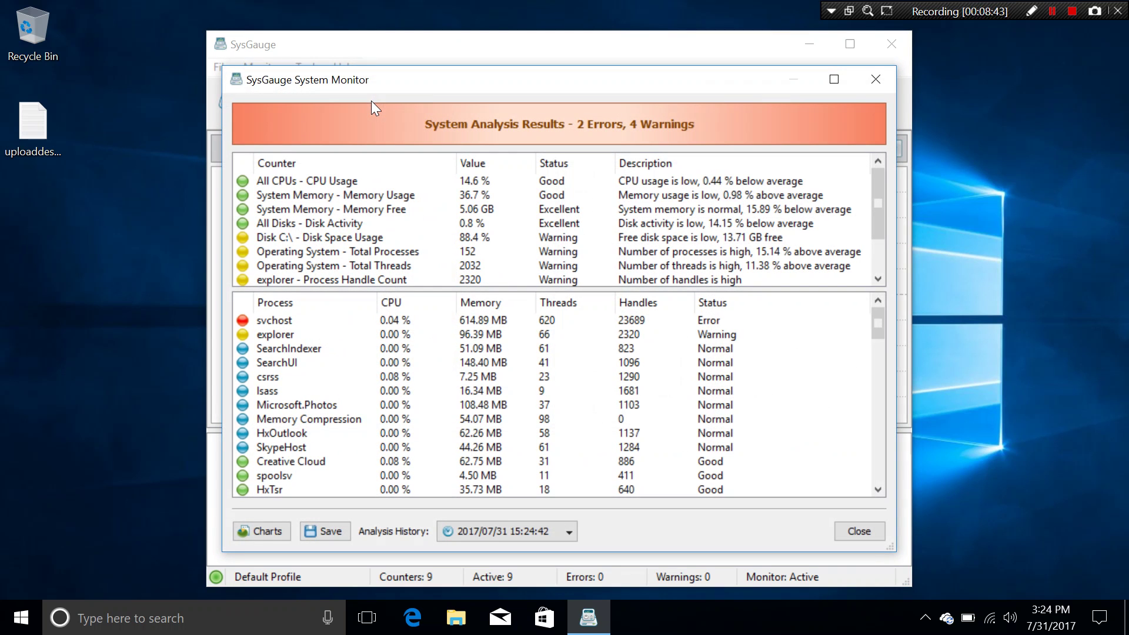
drag(435, 76, 409, 61)
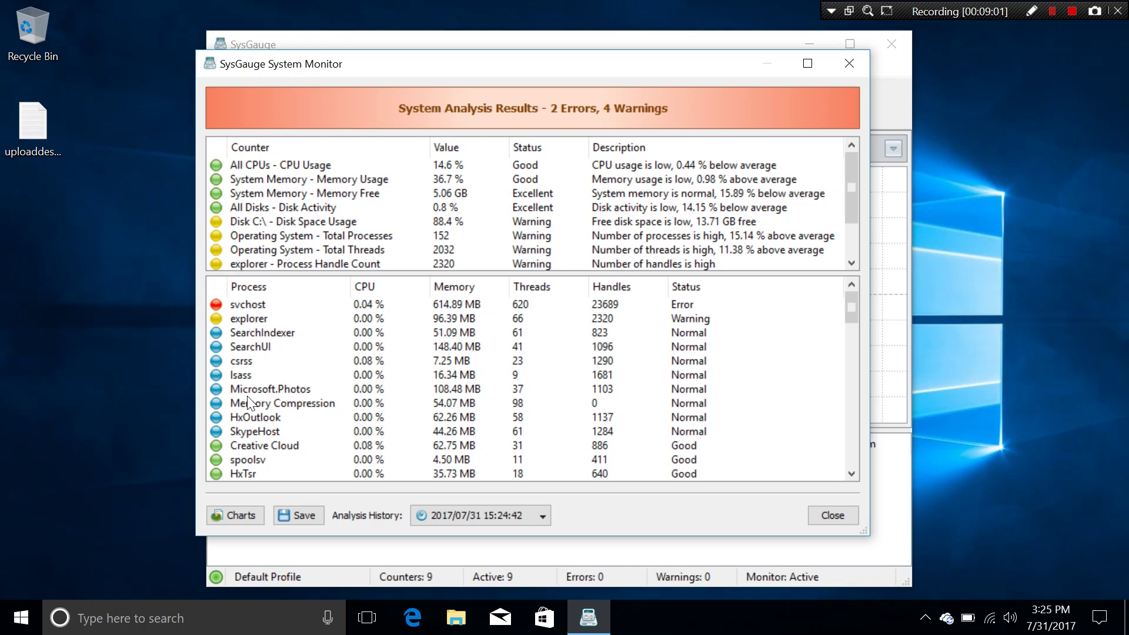
scroll(479, 401, down, 10)
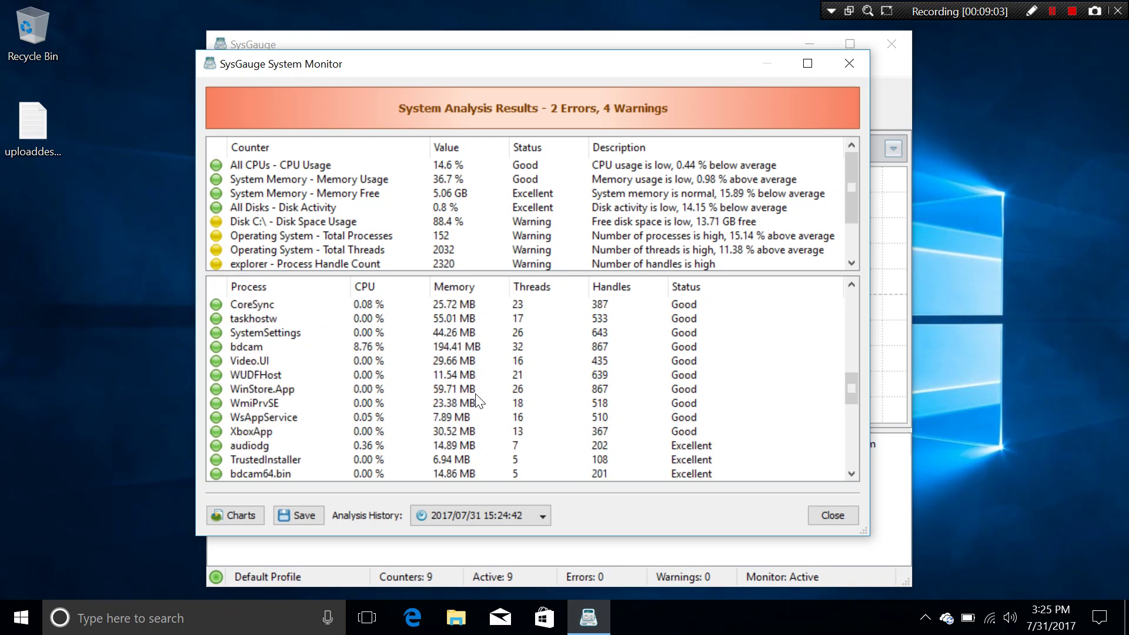
scroll(479, 401, up, 10)
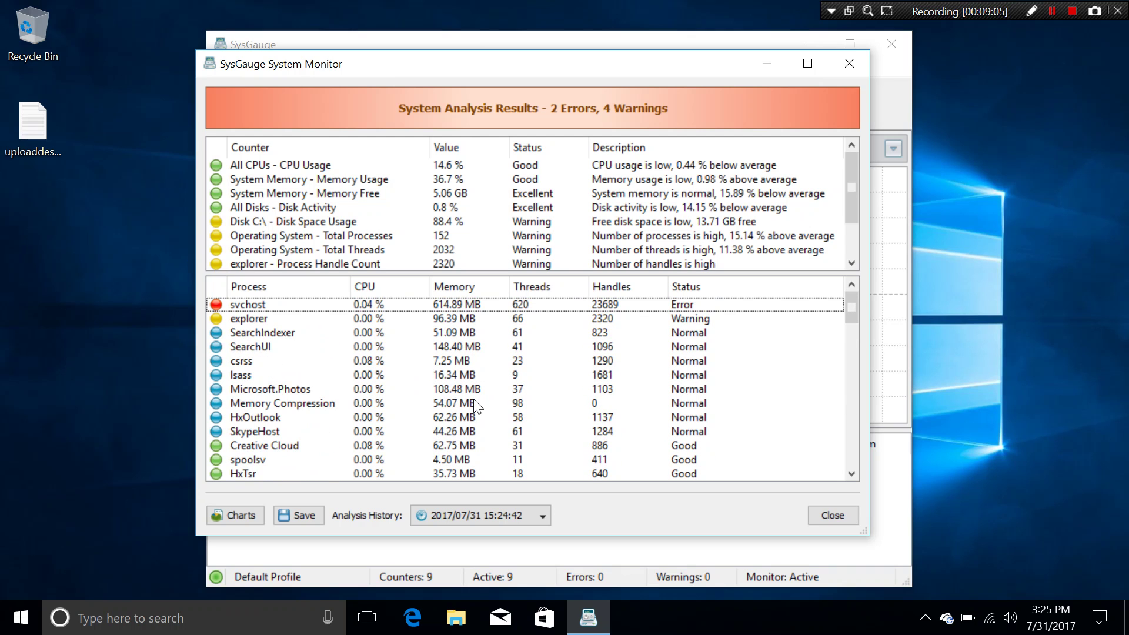
scroll(320, 230, down, 1)
scroll(312, 235, up, 1)
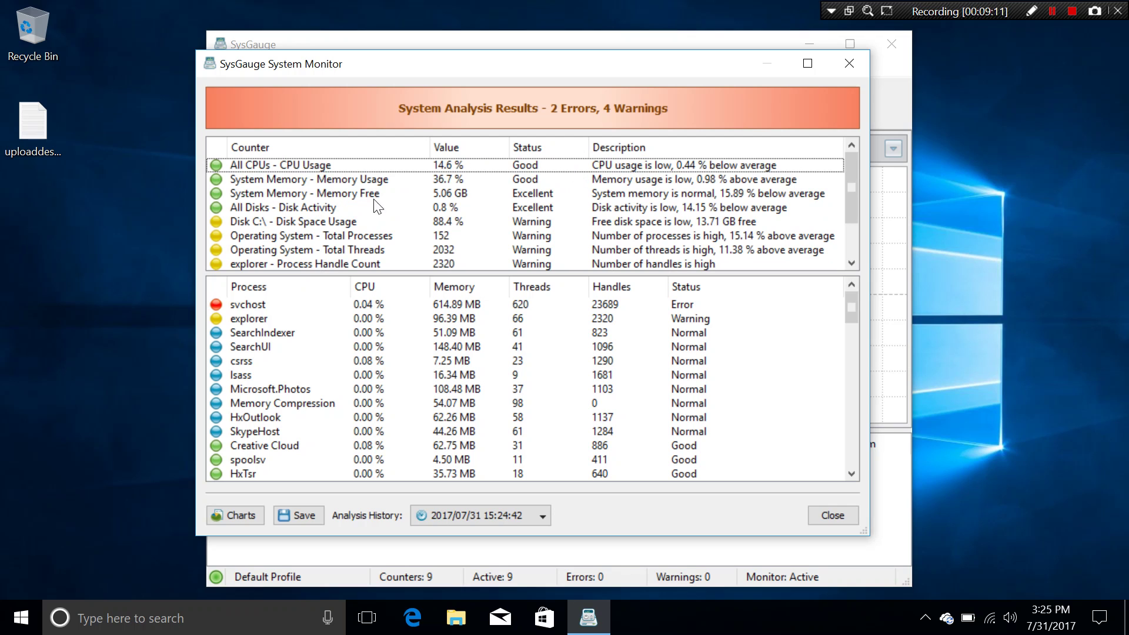
click(317, 166)
click(313, 189)
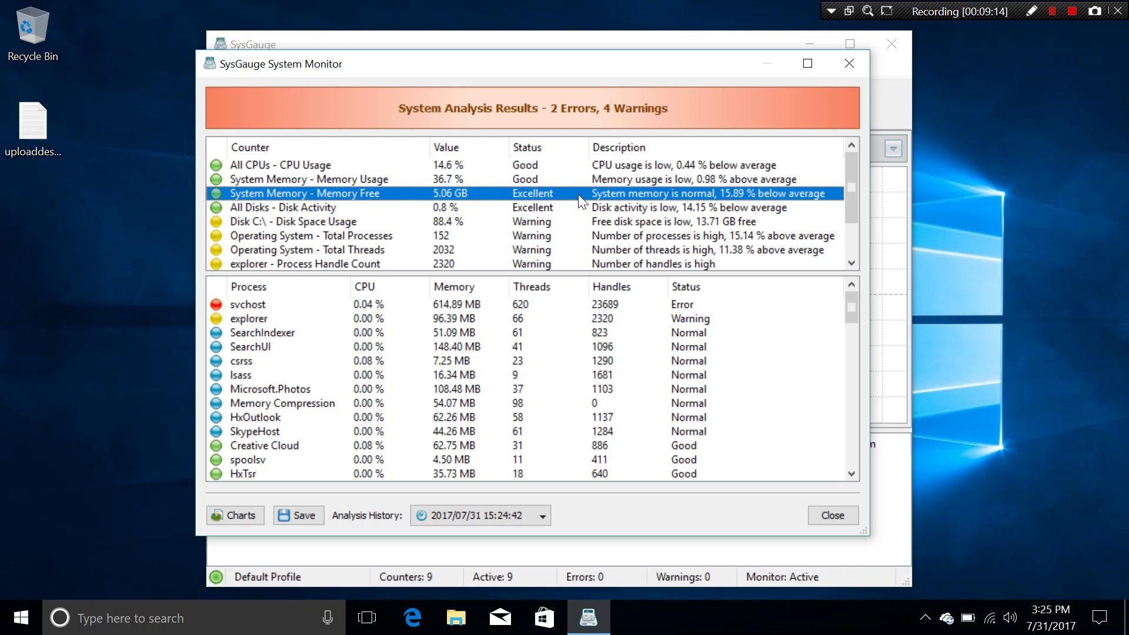
click(233, 224)
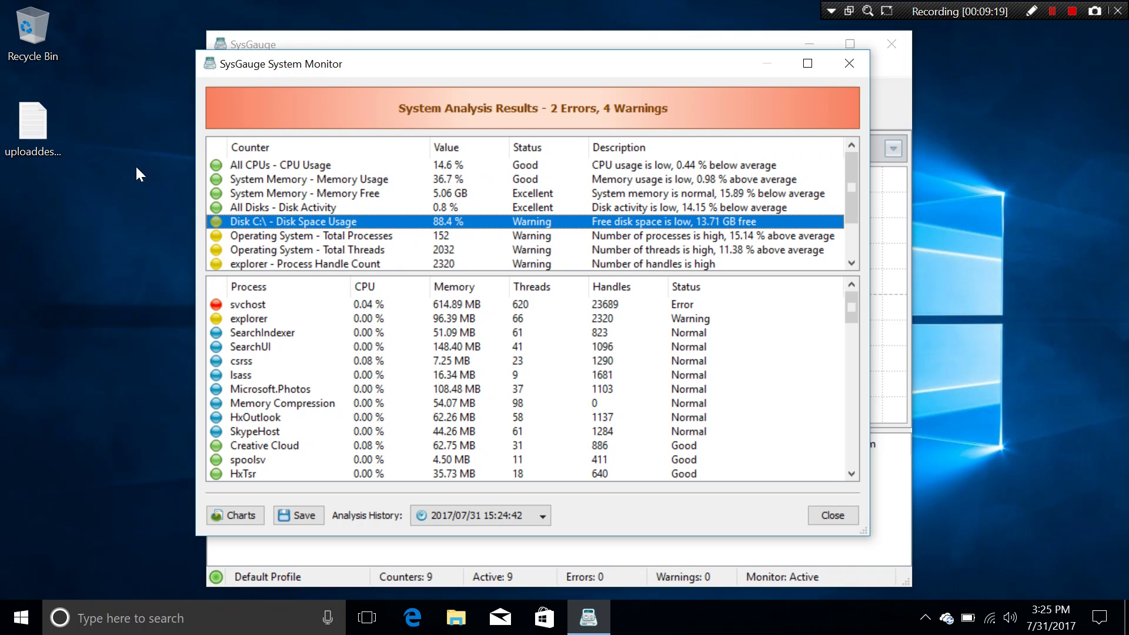
Check the OS (C:) drive's free space under This PC in File Explorer, then close Explorer
click(3, 46)
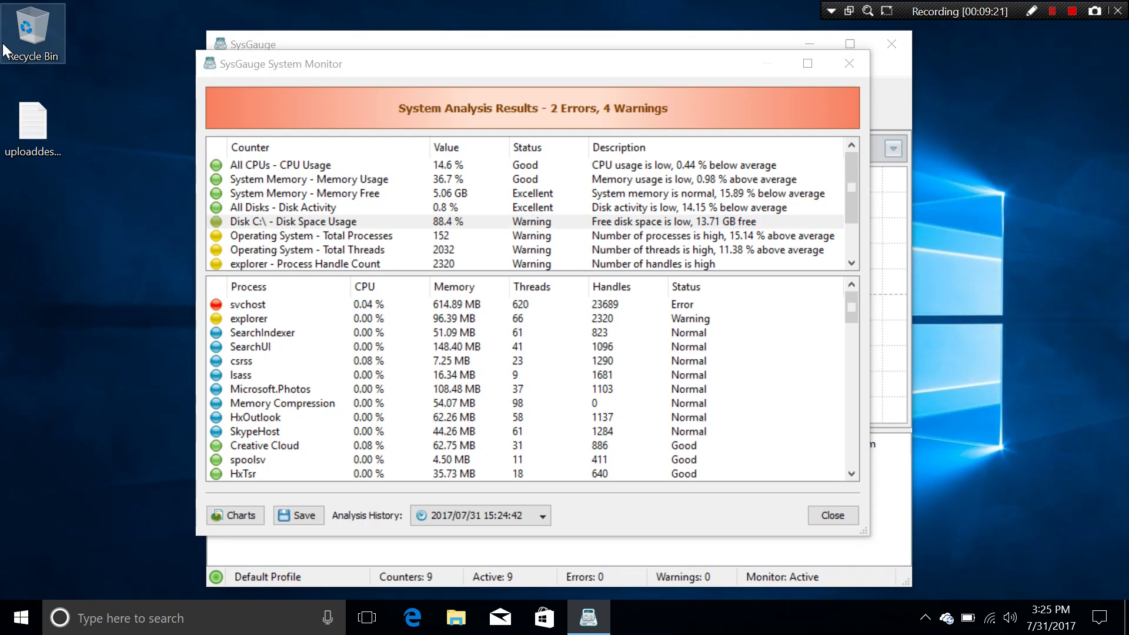
double_click(3, 45)
click(128, 325)
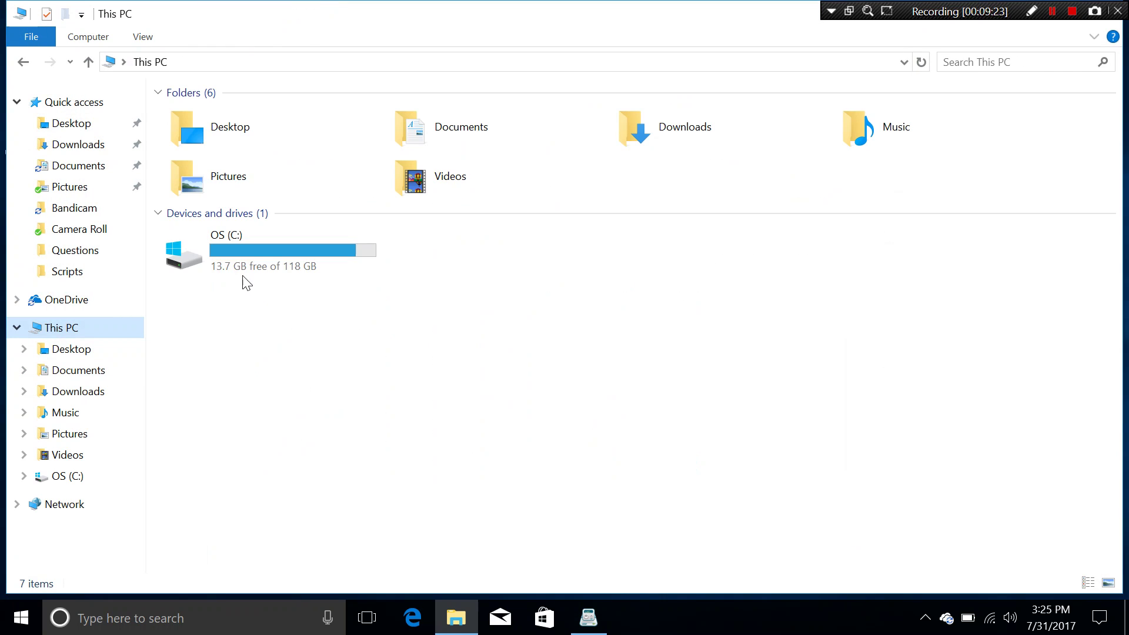
click(243, 278)
drag(751, 30, 630, 139)
click(988, 121)
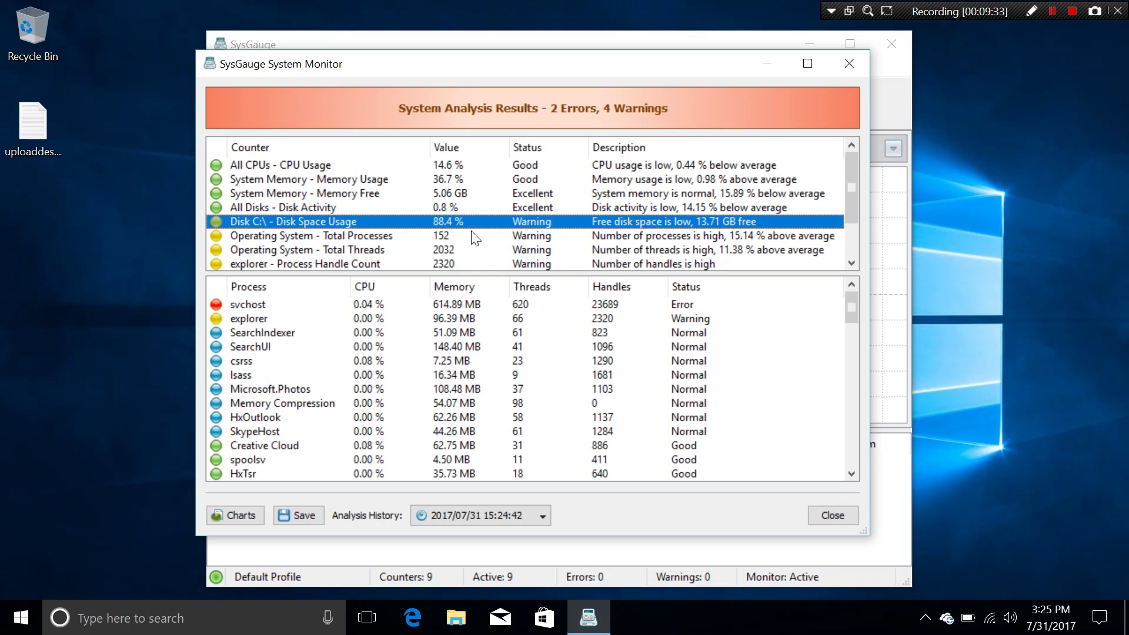
click(234, 306)
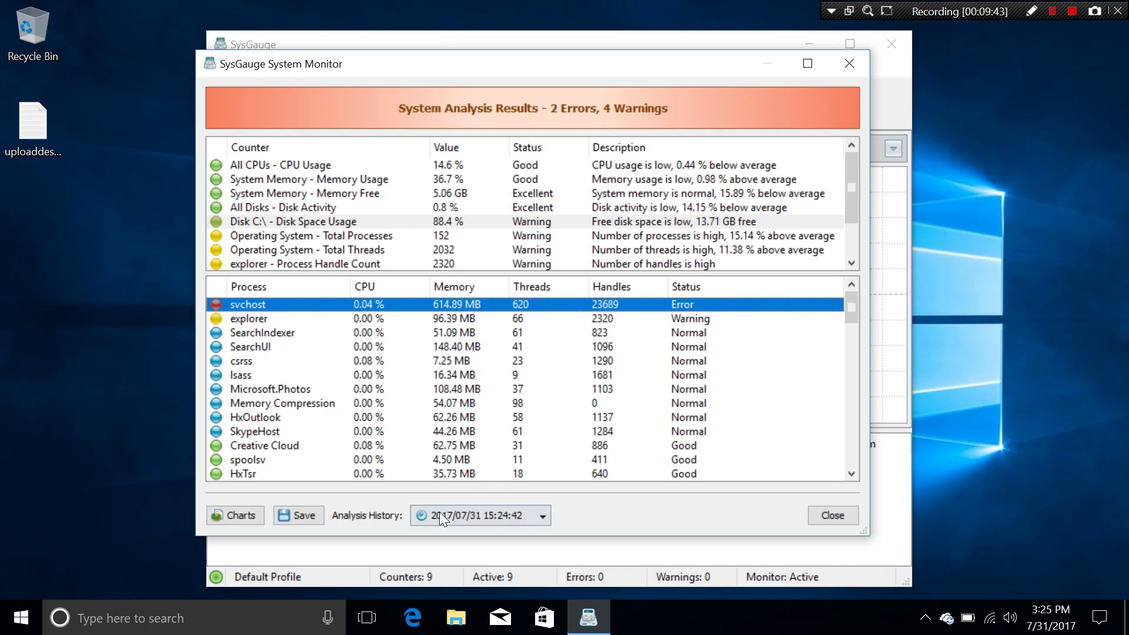
click(232, 516)
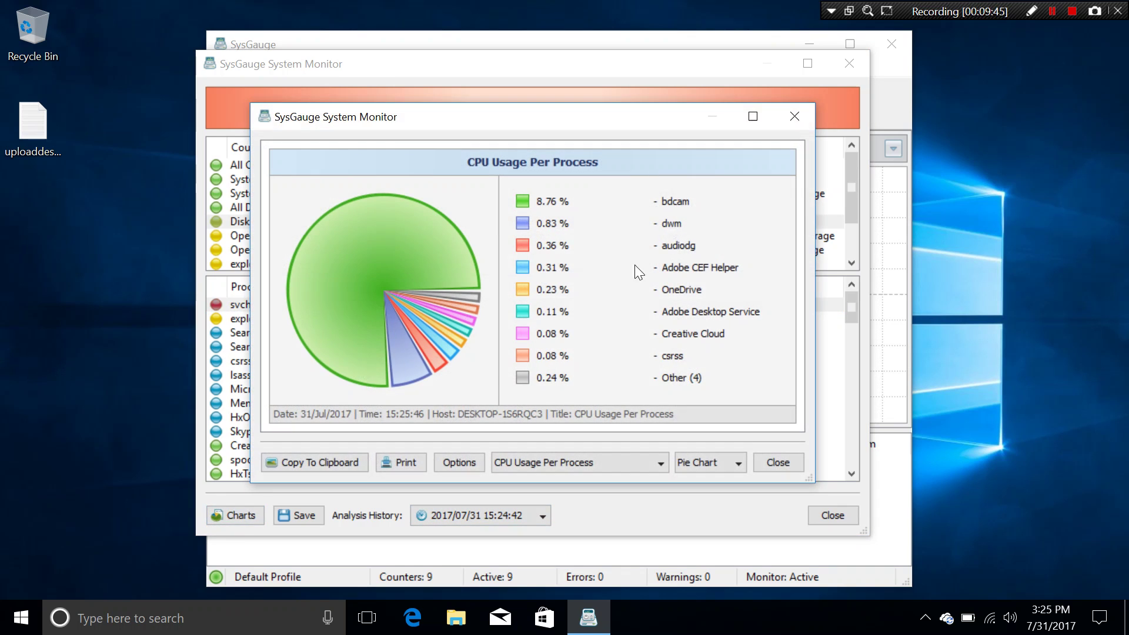
click(793, 119)
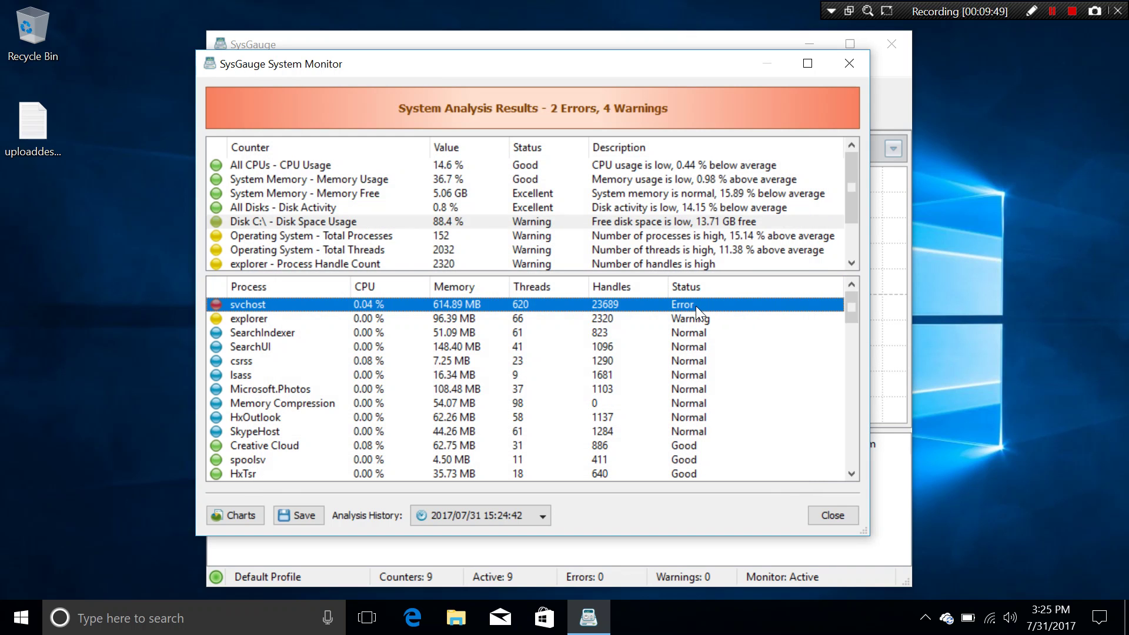
scroll(696, 317, down, 10)
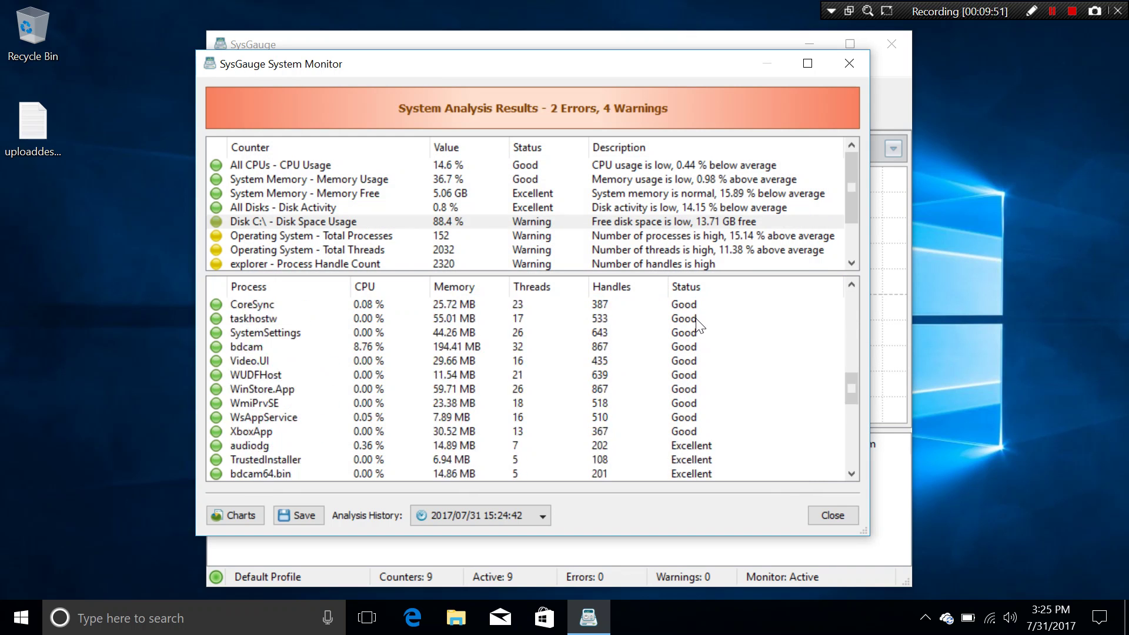
scroll(697, 346, up, 10)
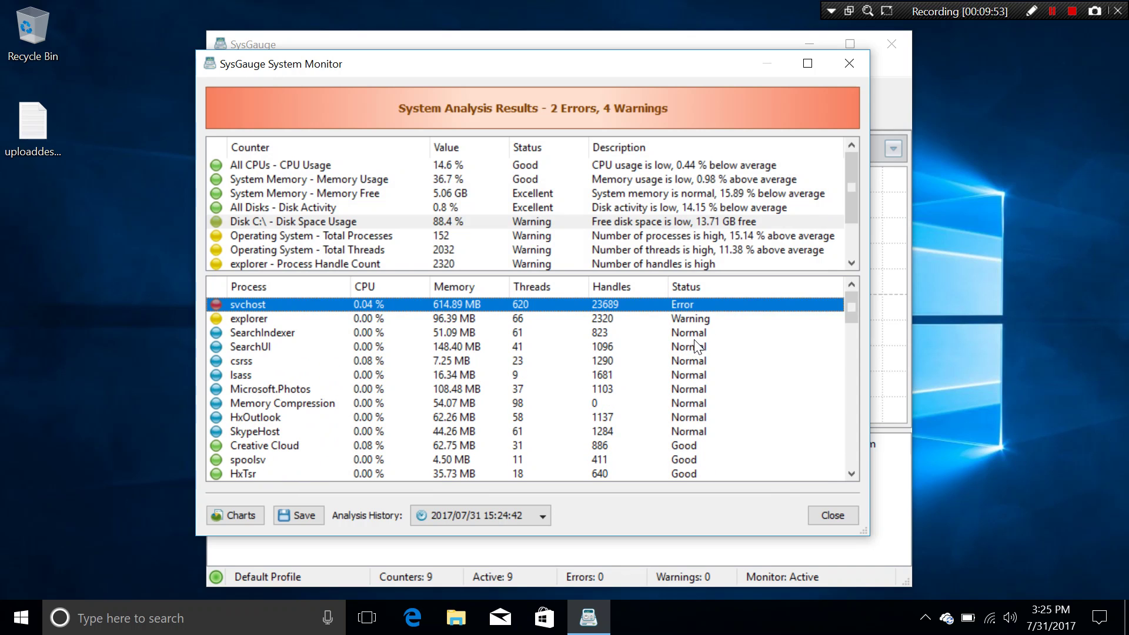
click(694, 417)
click(693, 362)
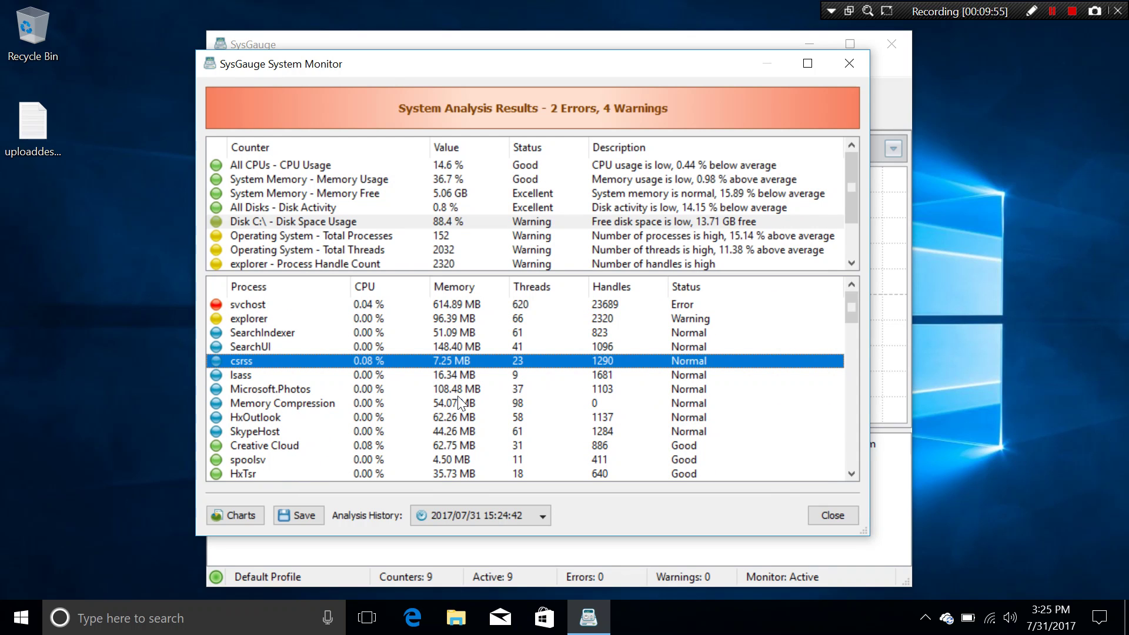
click(682, 319)
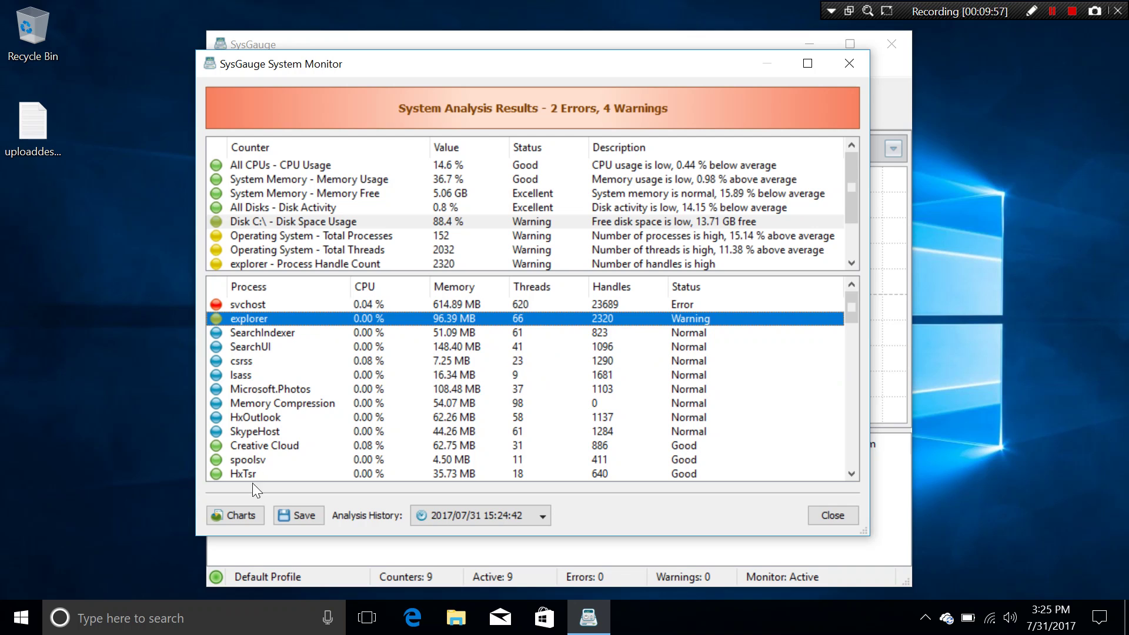
View the report save formats without saving, then close the analysis results dialog
click(290, 517)
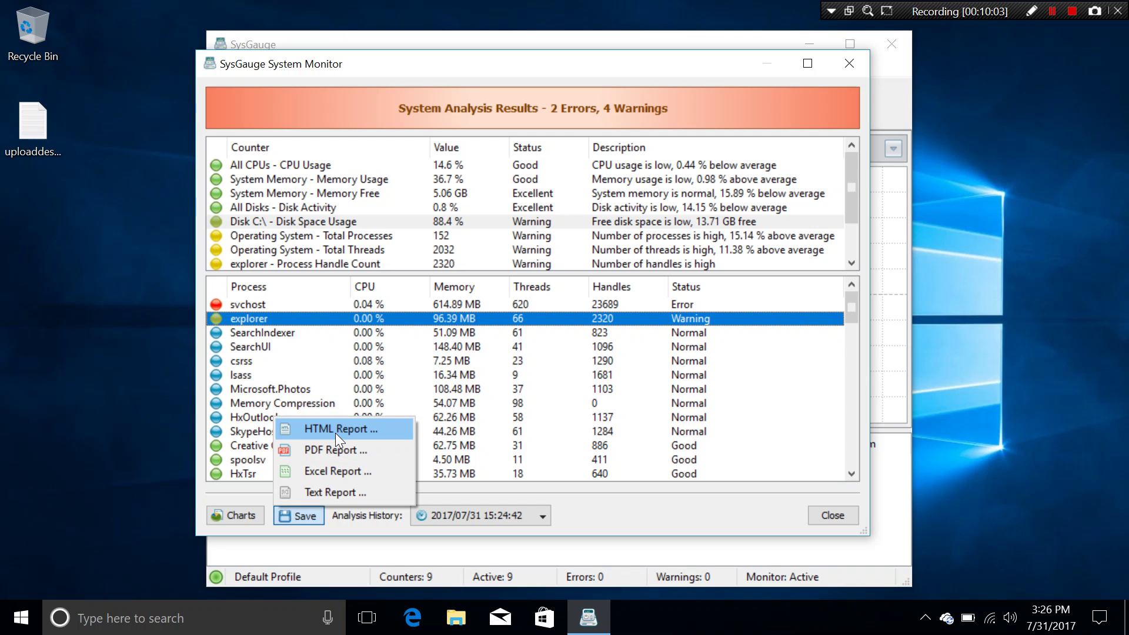
click(654, 520)
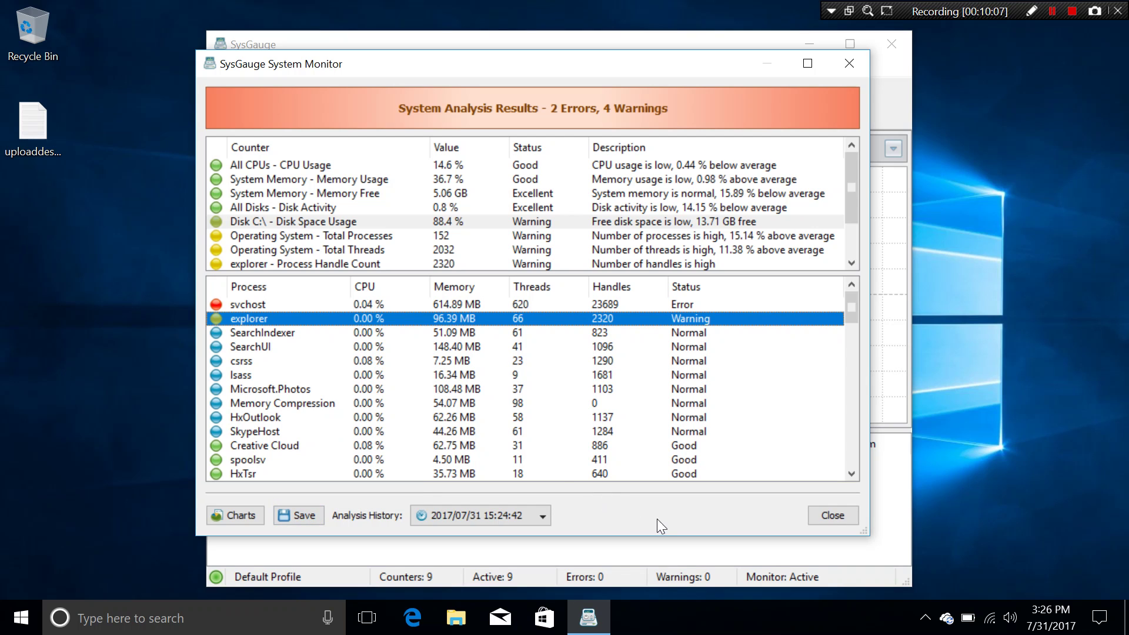
click(852, 508)
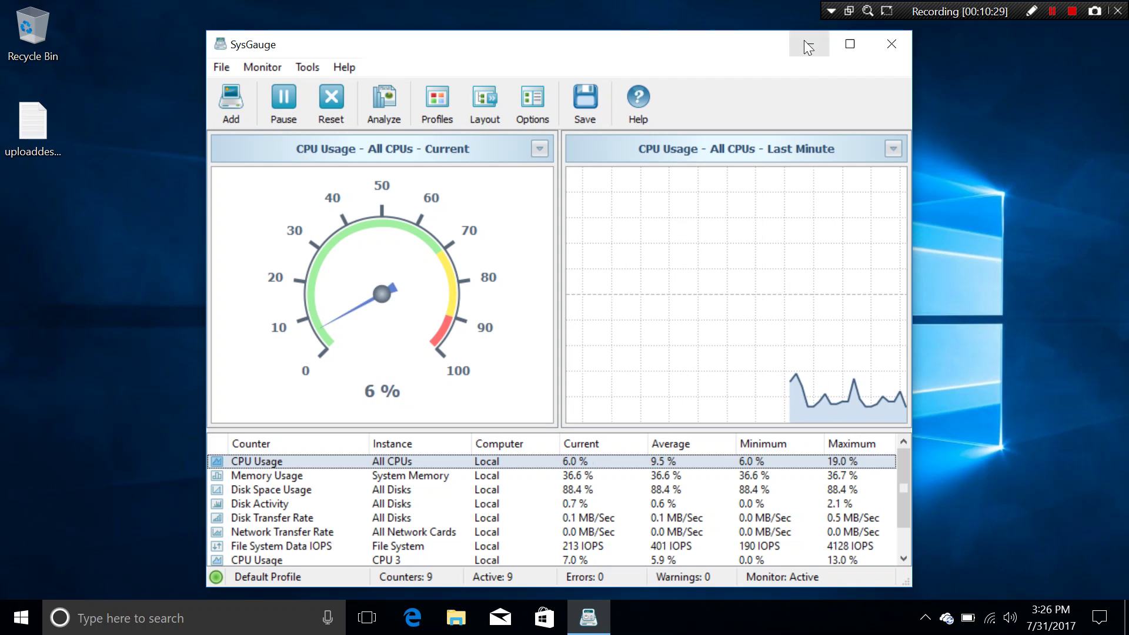
Minimize the SysGauge window to the Windows desktop
click(805, 42)
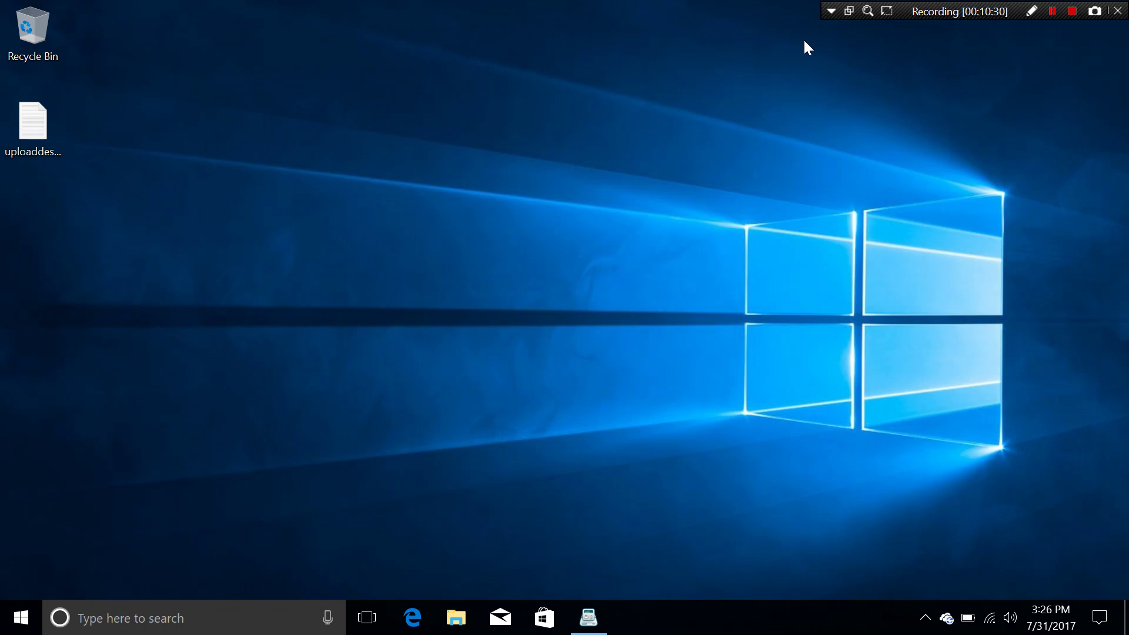